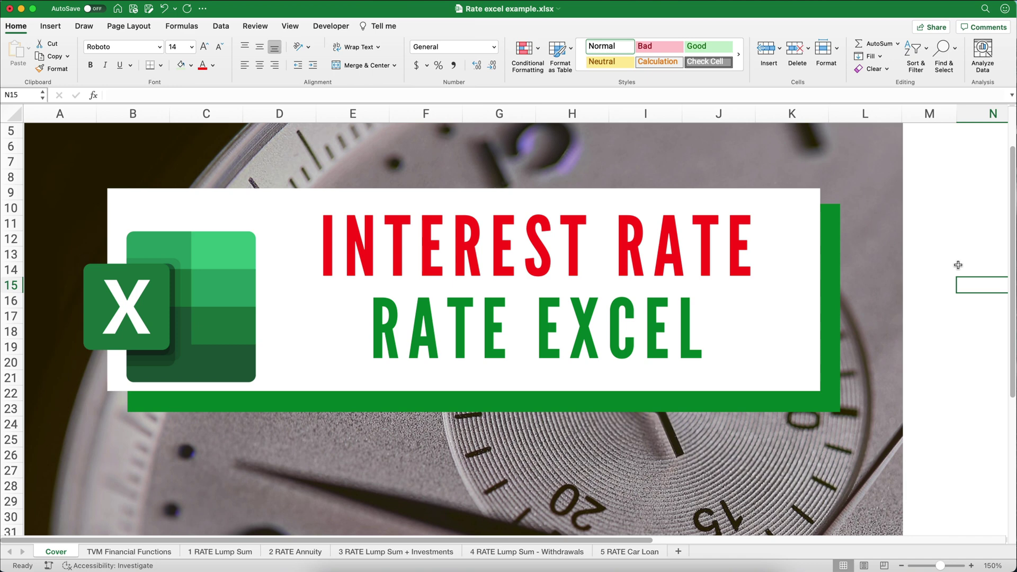
- On the 1 RATE Lump Sum sheet, clear the values in C6:C13 and the formula text in E10
key("alt+Right")
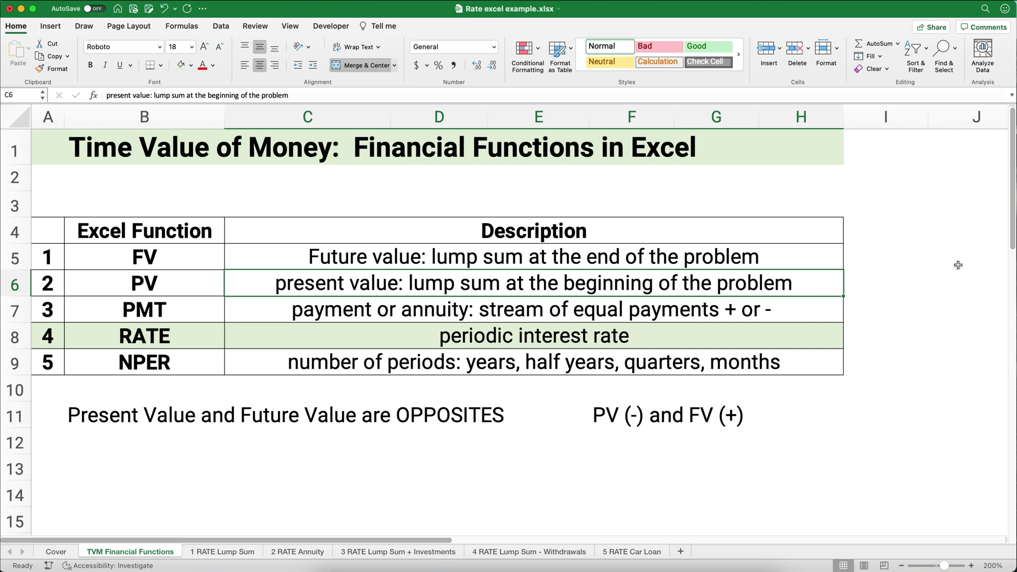
key("alt+Right")
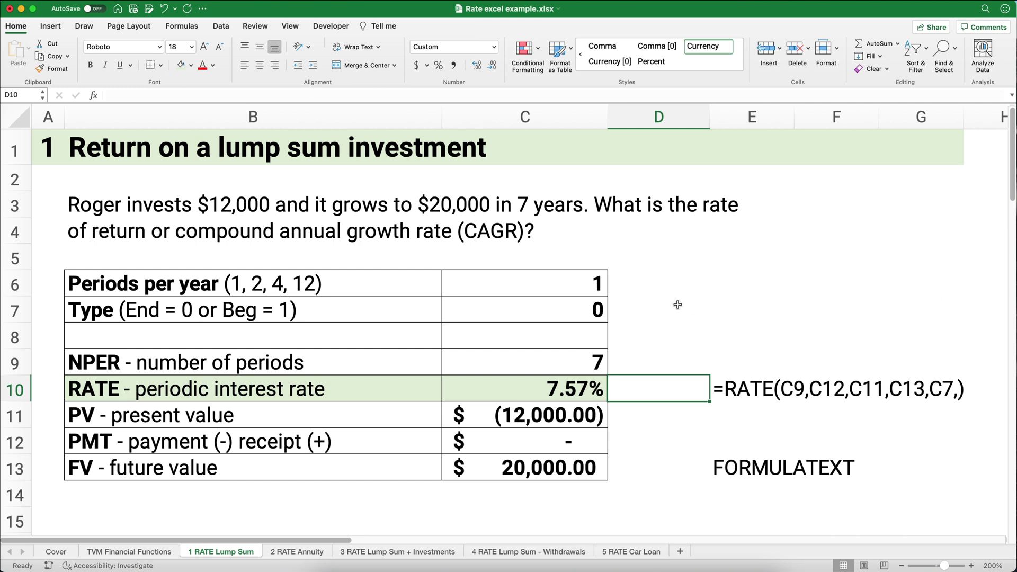
left_click(550, 288)
left_click_drag(550, 288, 552, 461)
key("Delete")
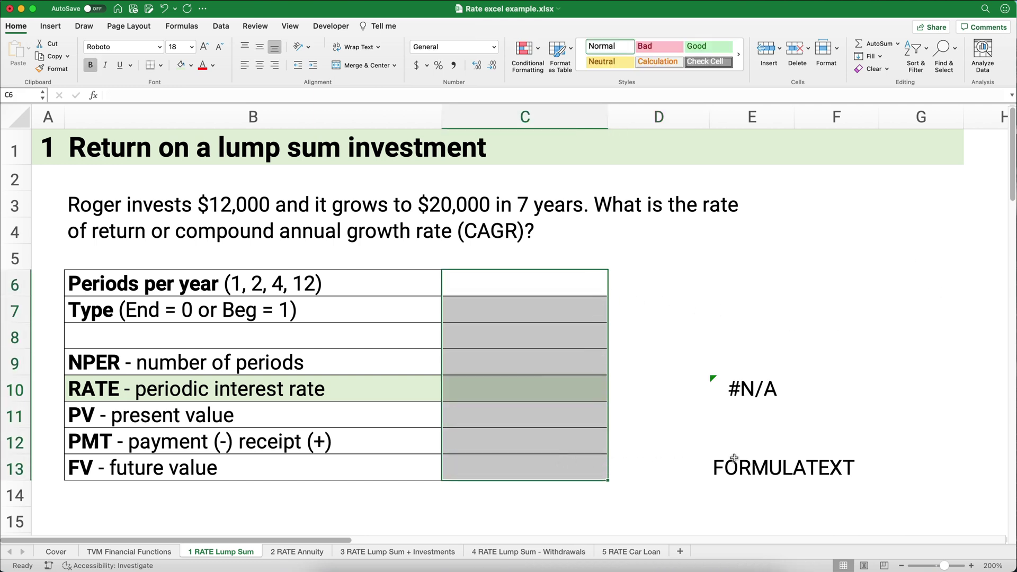
left_click(751, 393)
key("Delete")
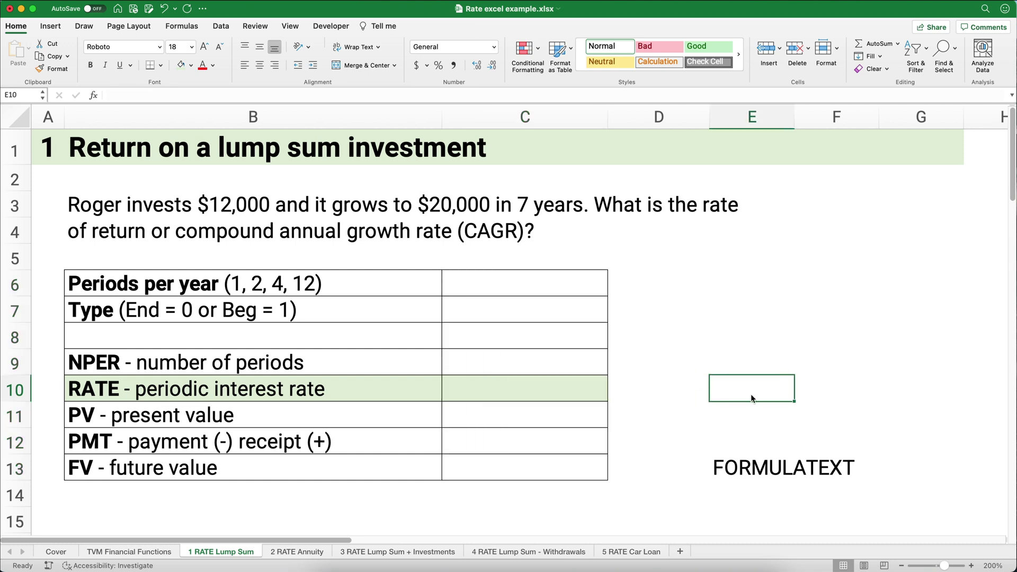
- Enter 1 as the periods per year in C6 and 0 as the payment type in C7
left_click(530, 285)
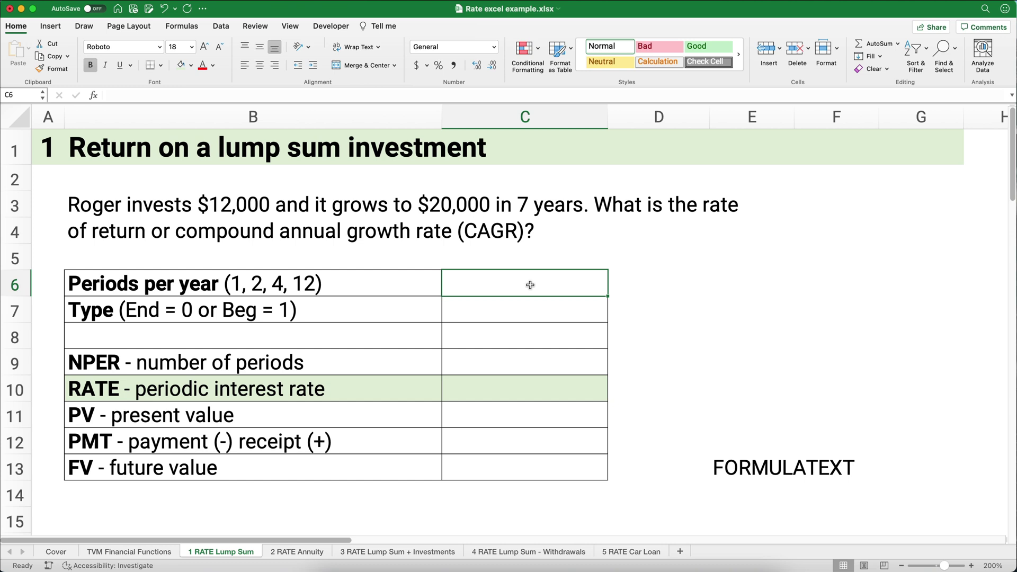
type("1")
key("Return")
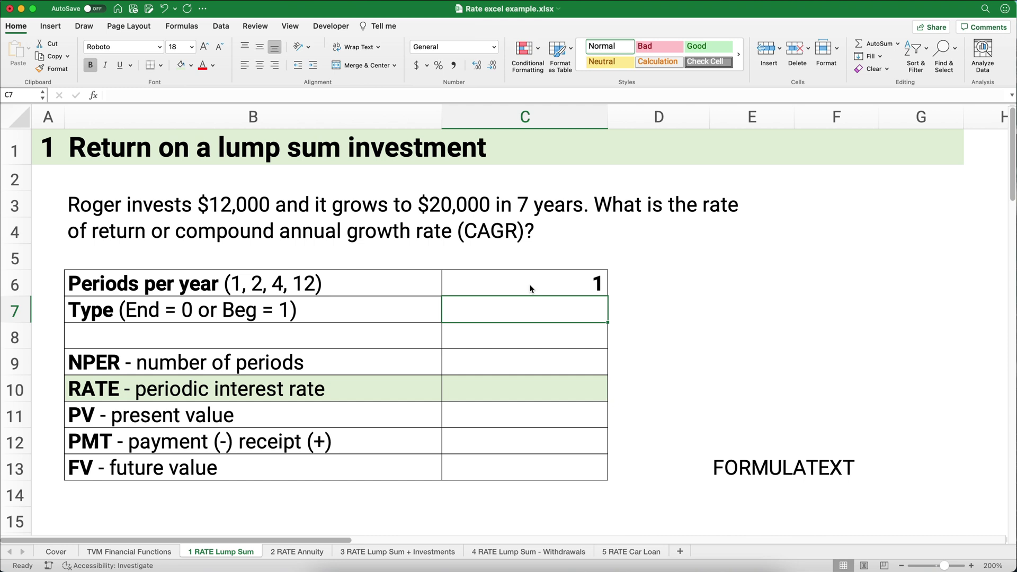
type("0")
key("Return")
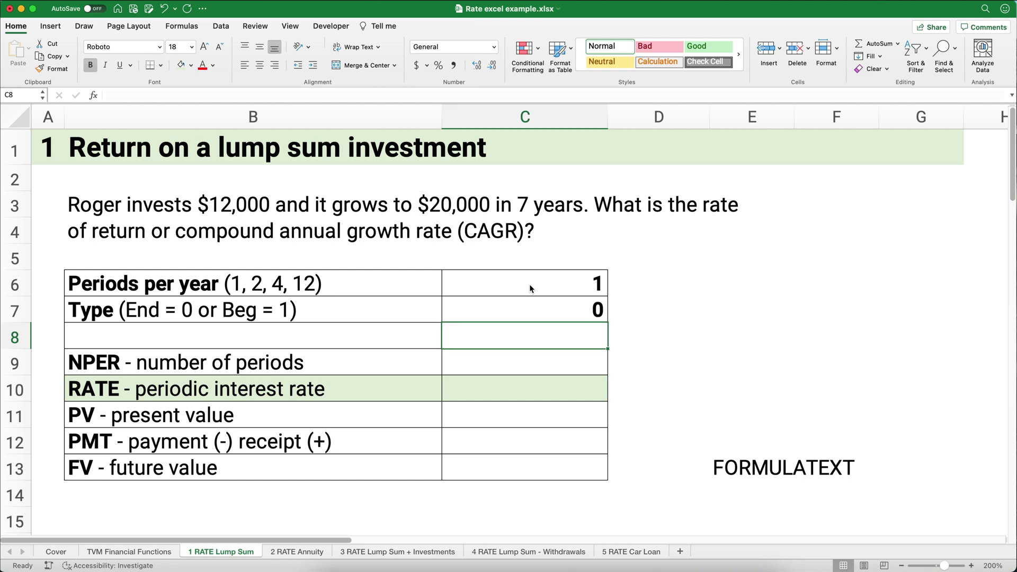
- Enter 7 as the number of periods in C9 and -12000 as the present value in C11
key("Down")
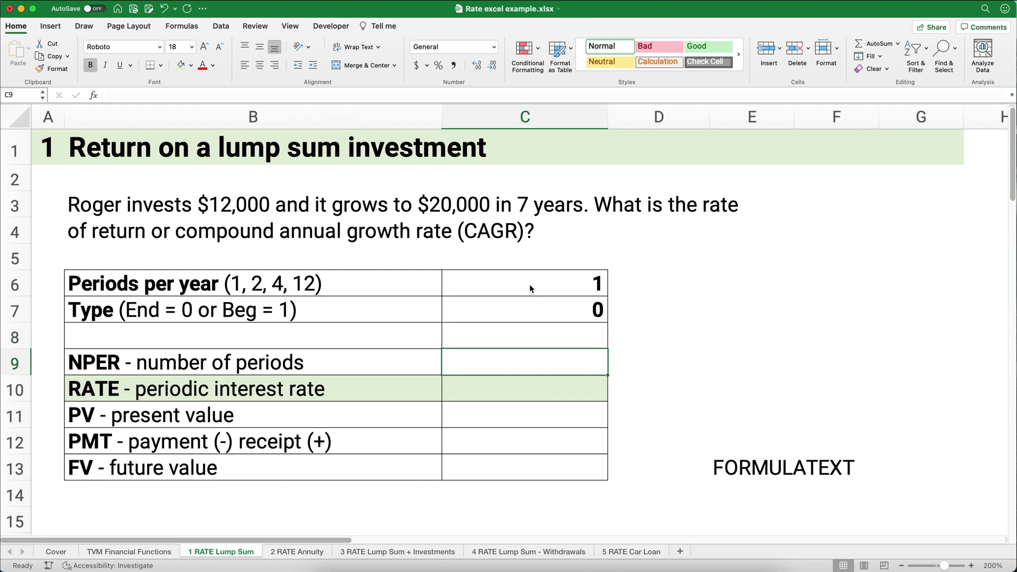
type("7")
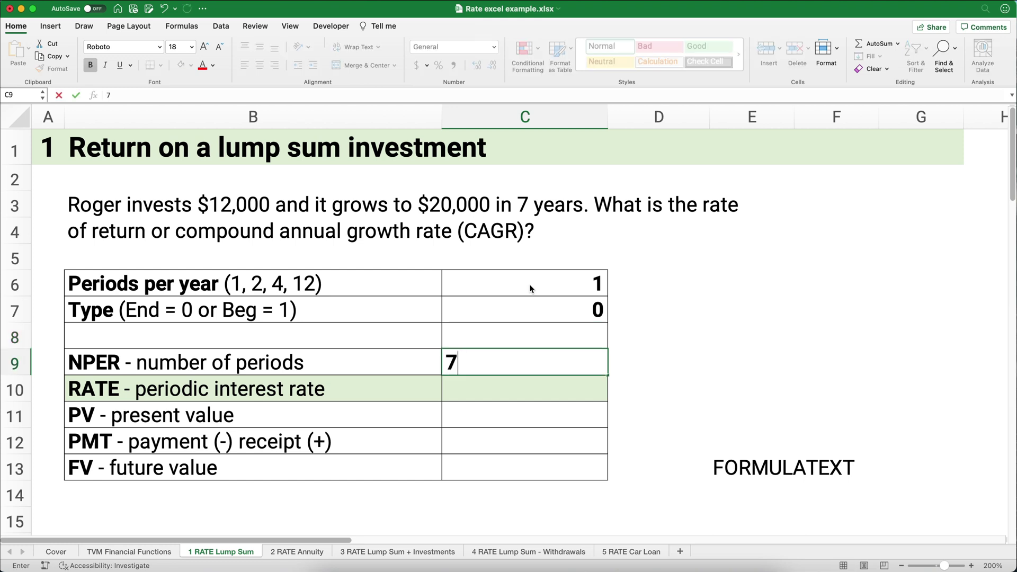
key("Return")
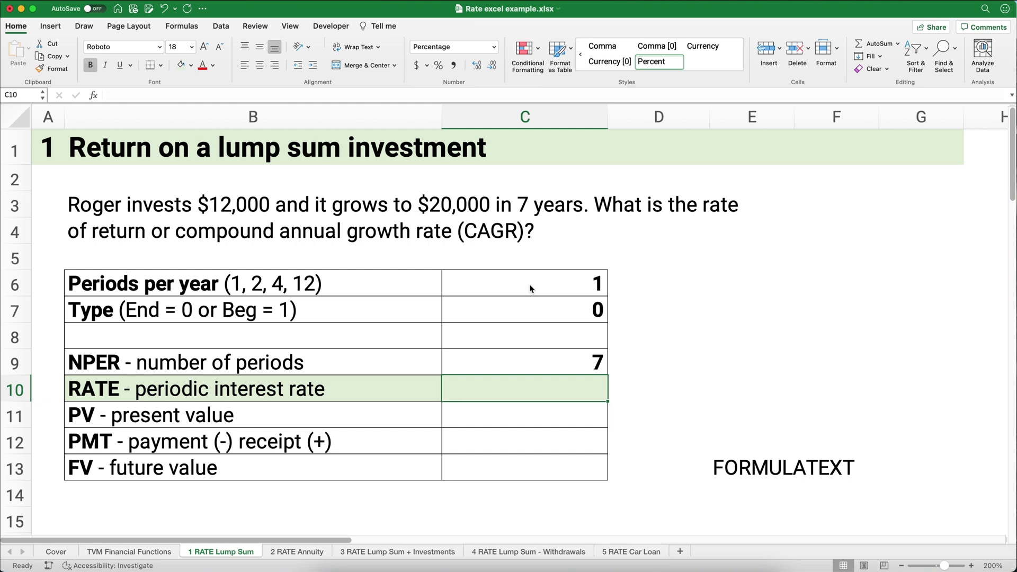
key("Down")
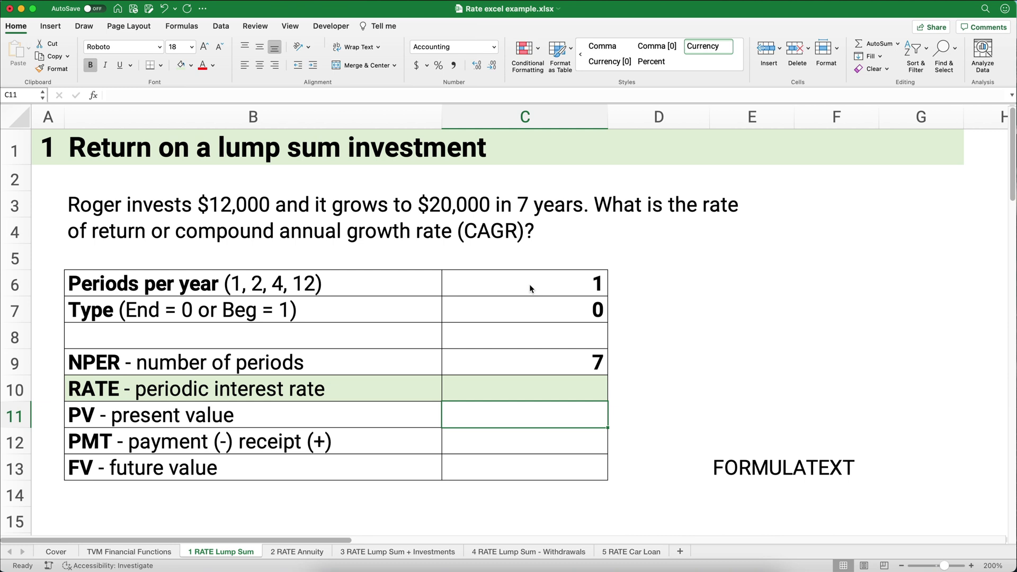
type("-12000")
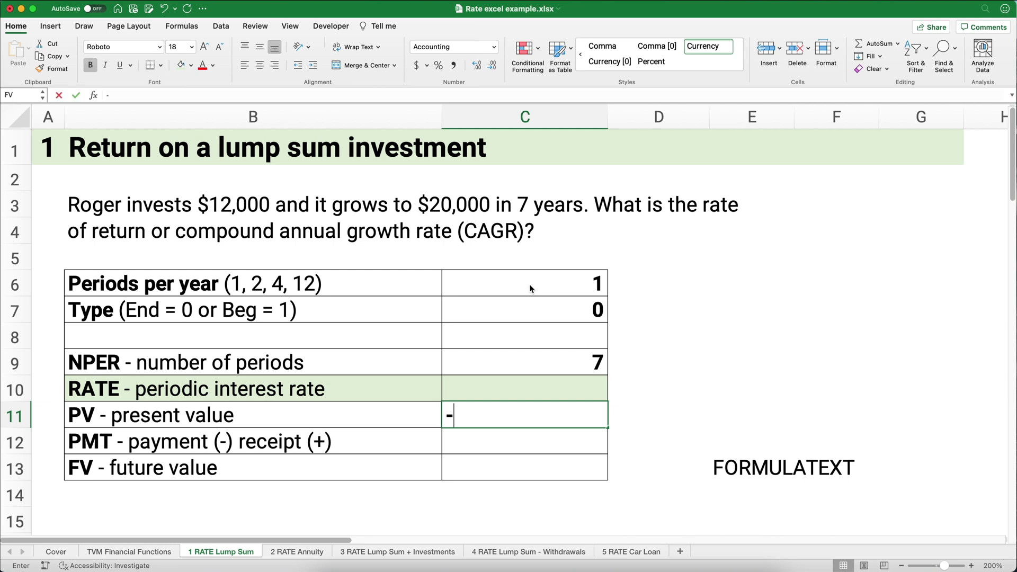
key("Return")
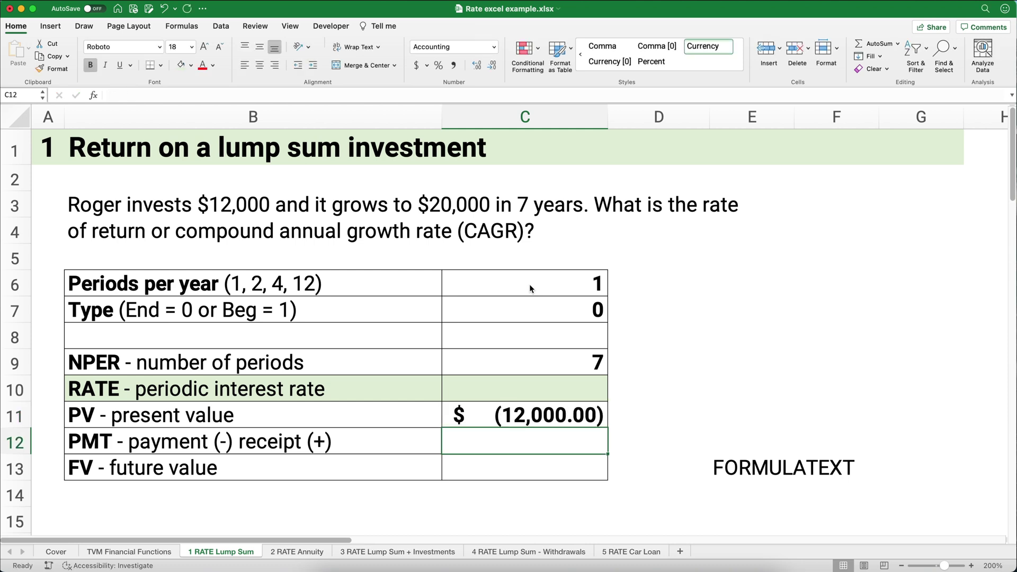
- Enter 20000 as the future value in C13 and 0 as the payment in C12
key("Return")
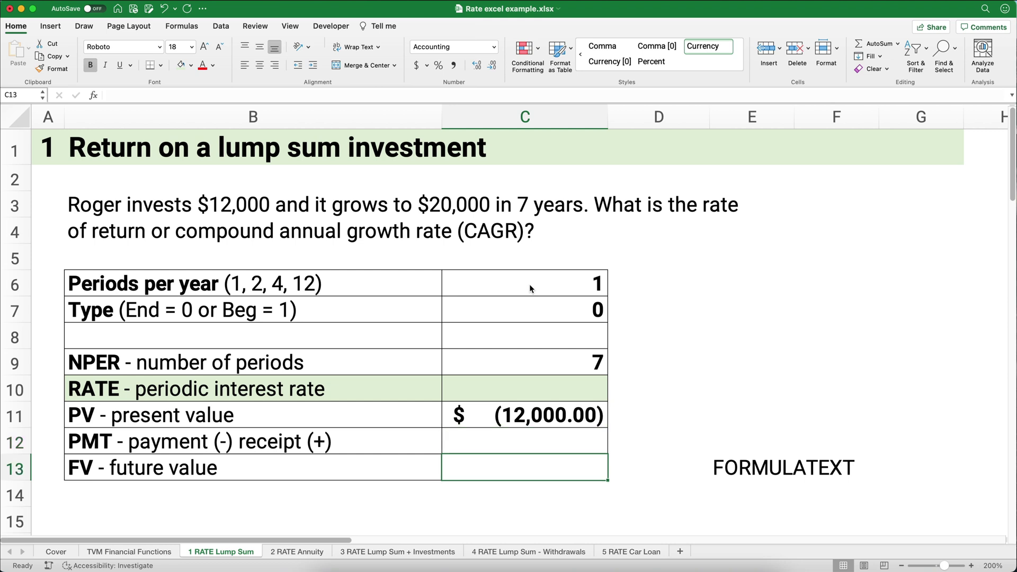
type("20000")
key("Return")
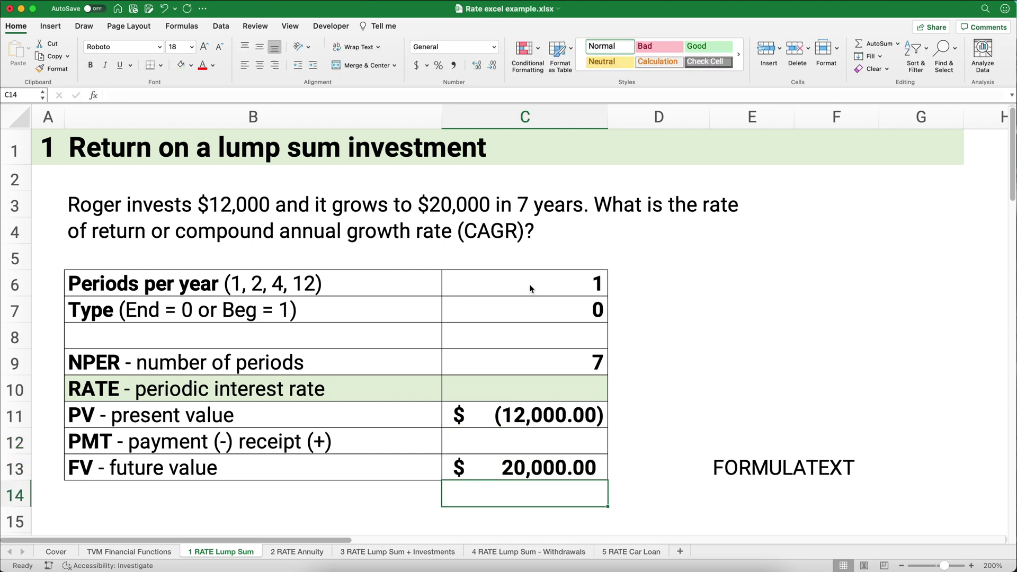
key("Up")
key("Up")
type("0")
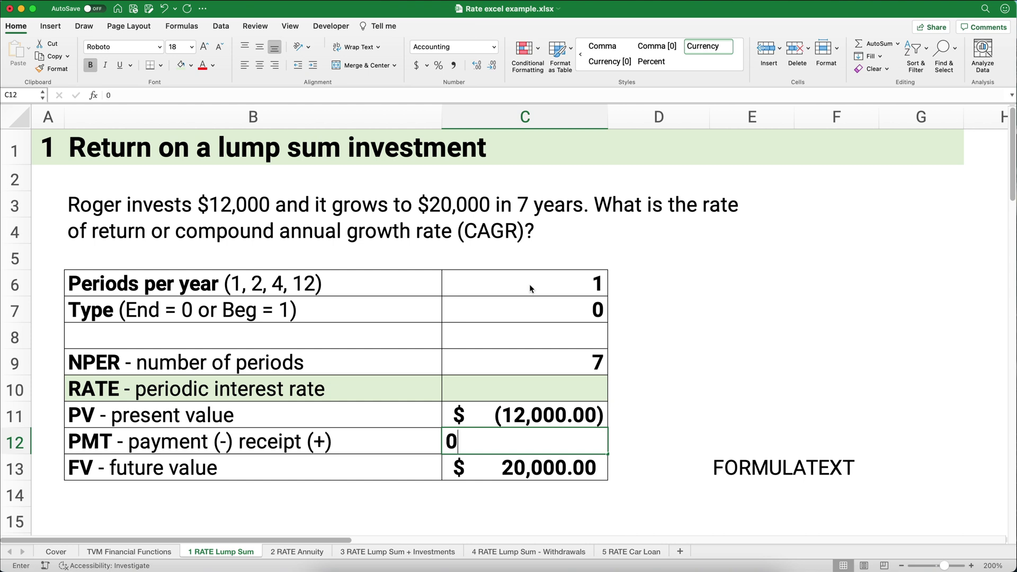
- Insert the RATE function in C10 with C9 as its Nper argument and C12 as its Pmt argument
left_click(551, 389)
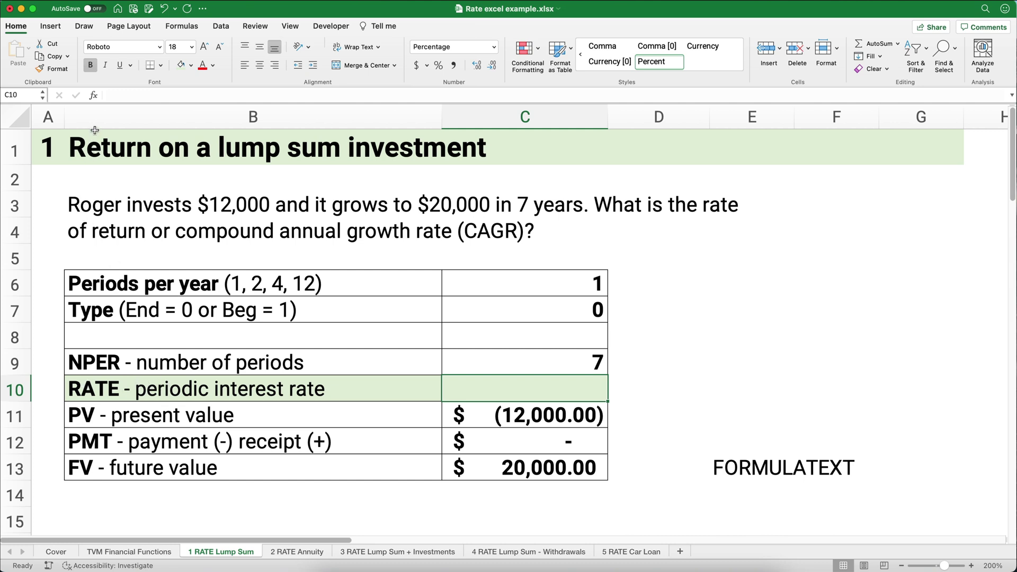
left_click(94, 96)
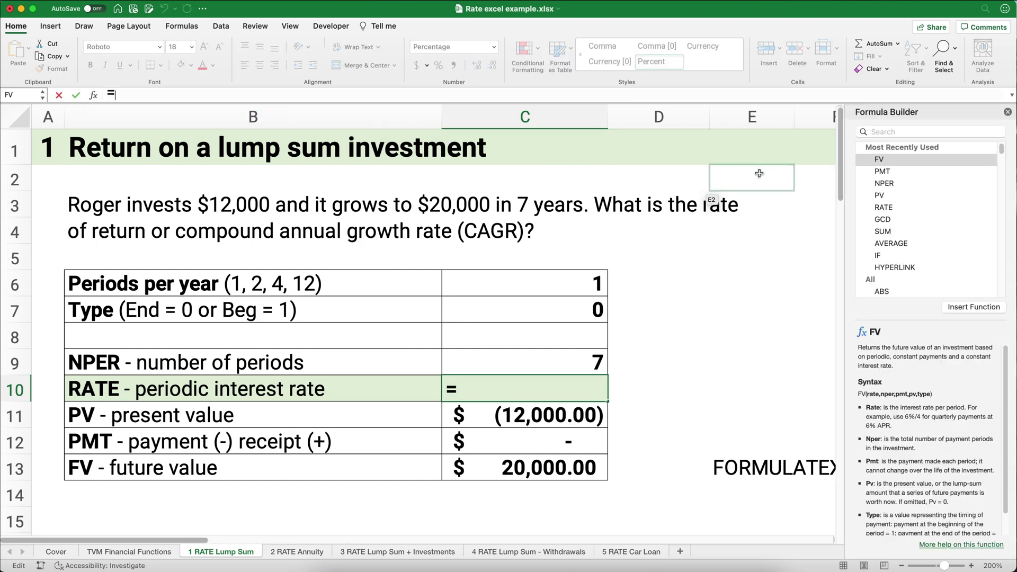
double_click(882, 207)
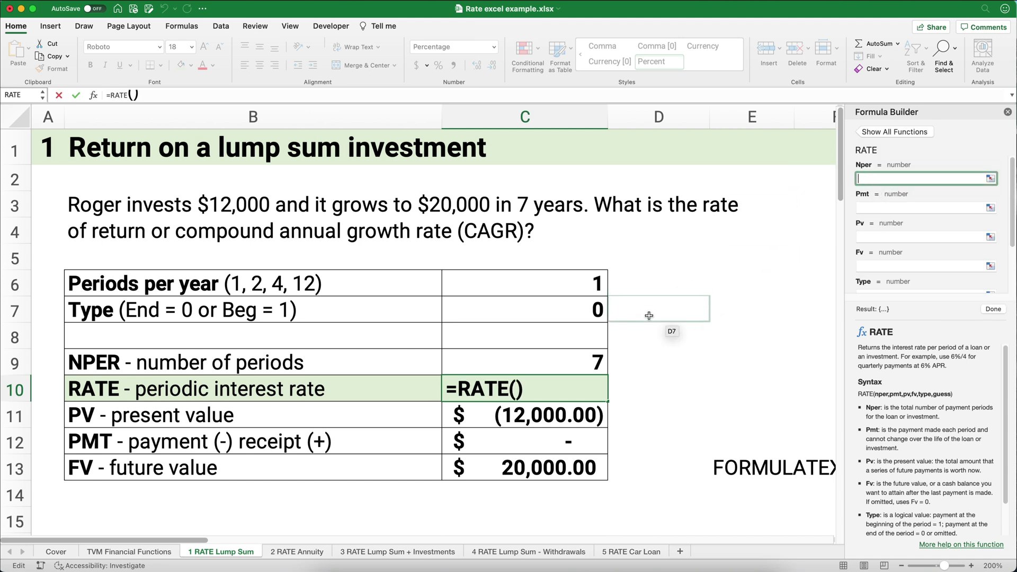
left_click(577, 359)
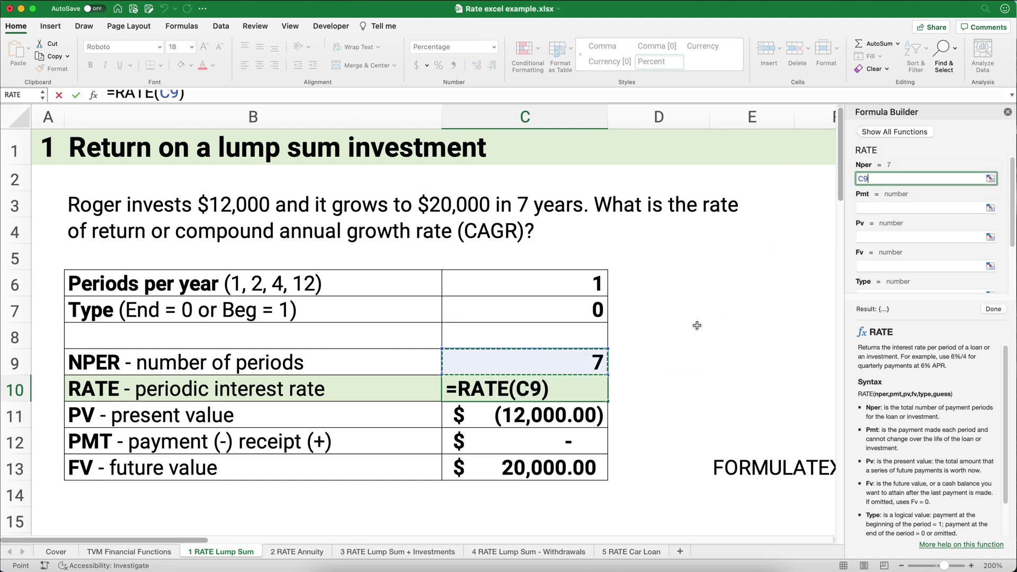
left_click(869, 208)
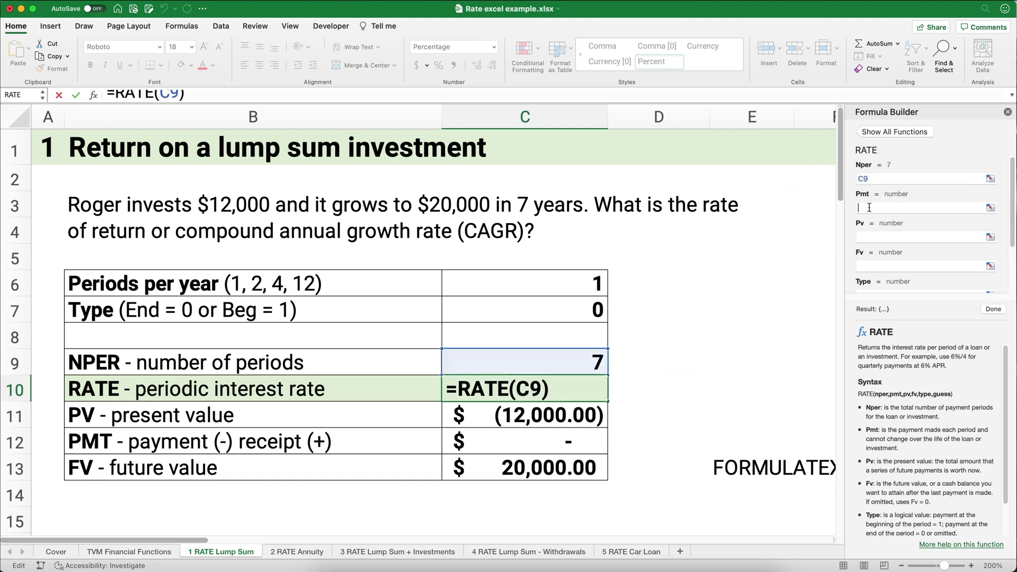
left_click(563, 441)
- Set the RATE function's Pv argument to C11 and its Fv argument to C13
left_click(859, 239)
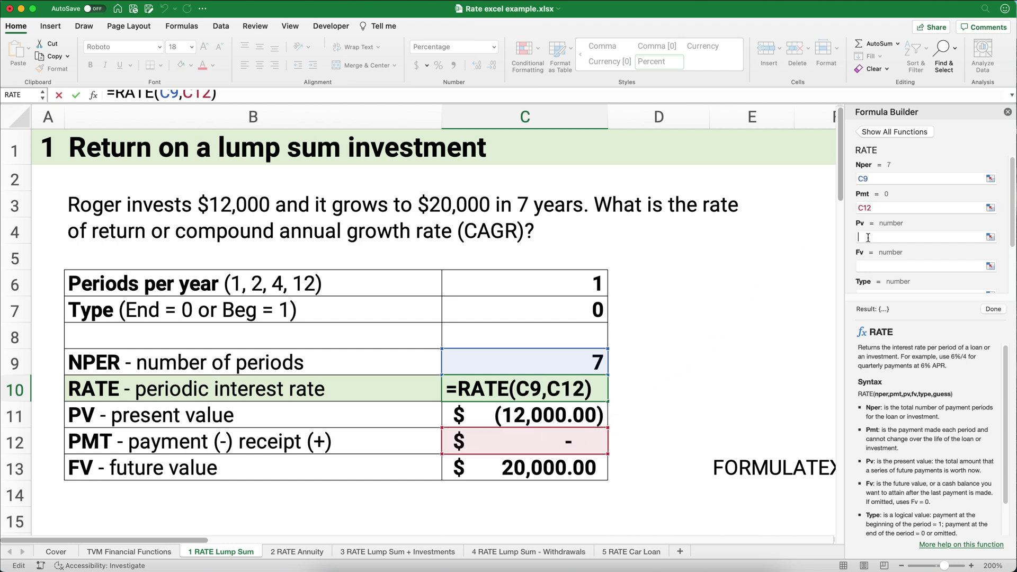
left_click(554, 414)
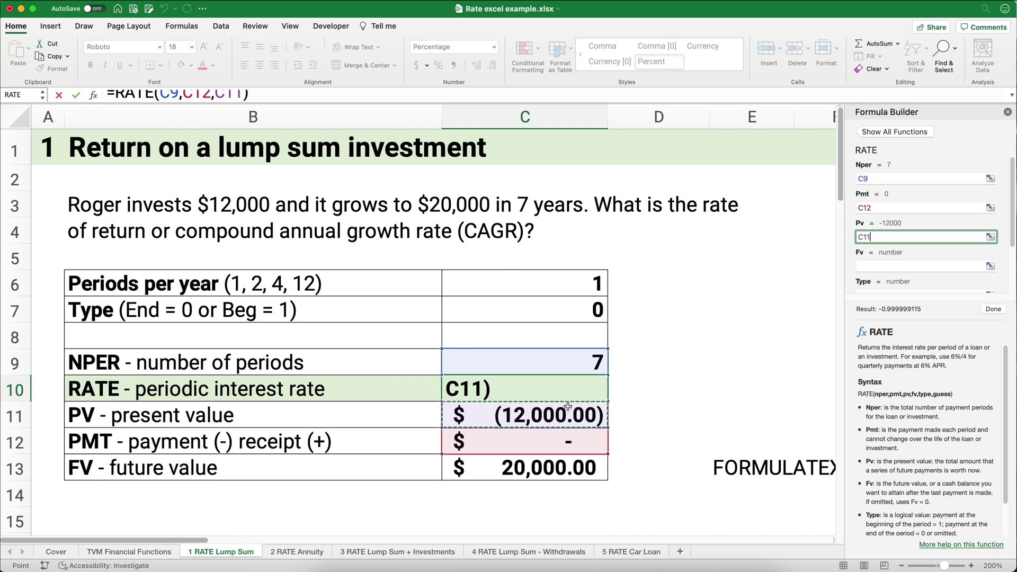
left_click(874, 267)
left_click(579, 465)
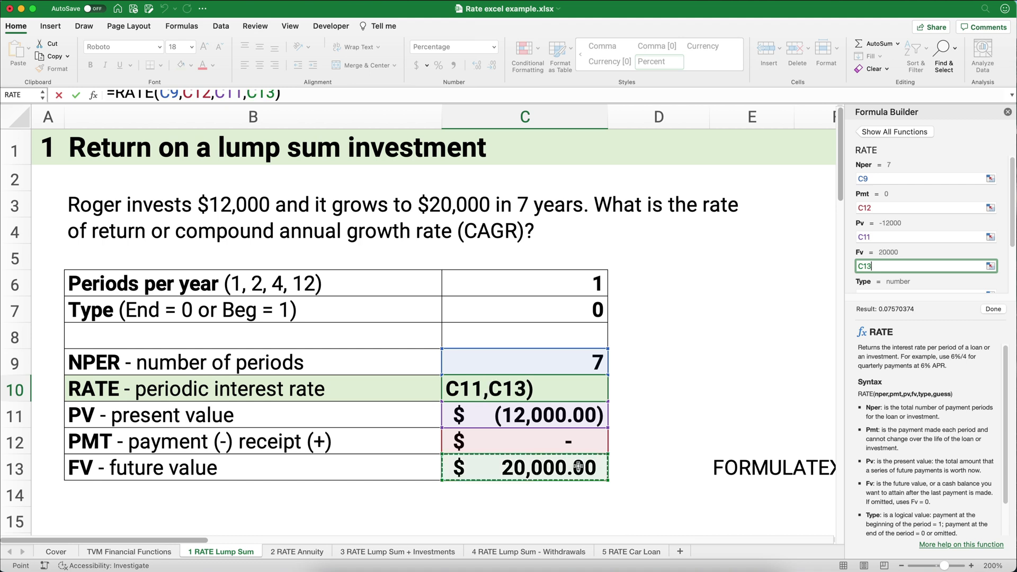
- Set the RATE function's Type argument to C7, leave Guess blank, and finish the formula
key("Tab")
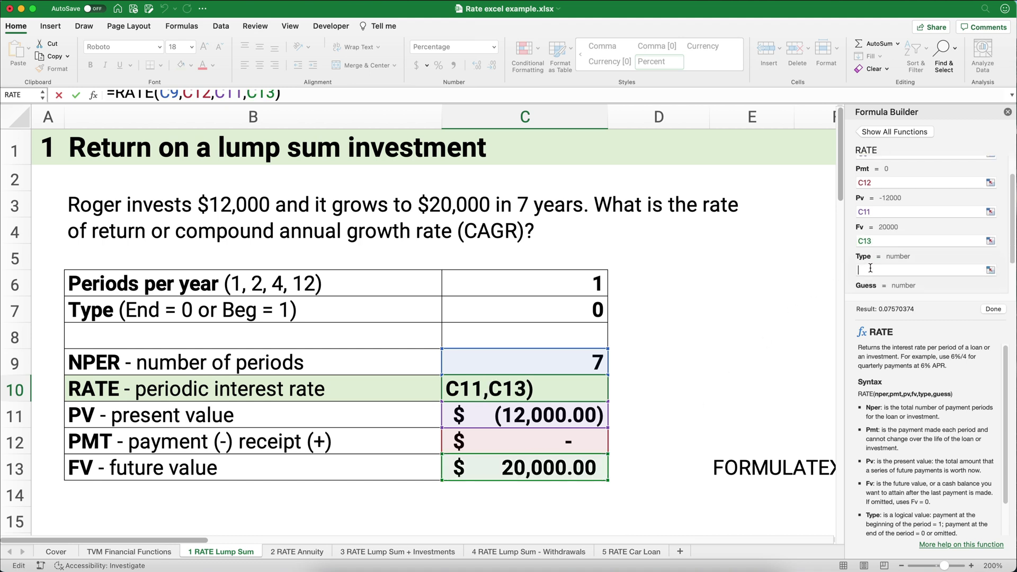
left_click(582, 310)
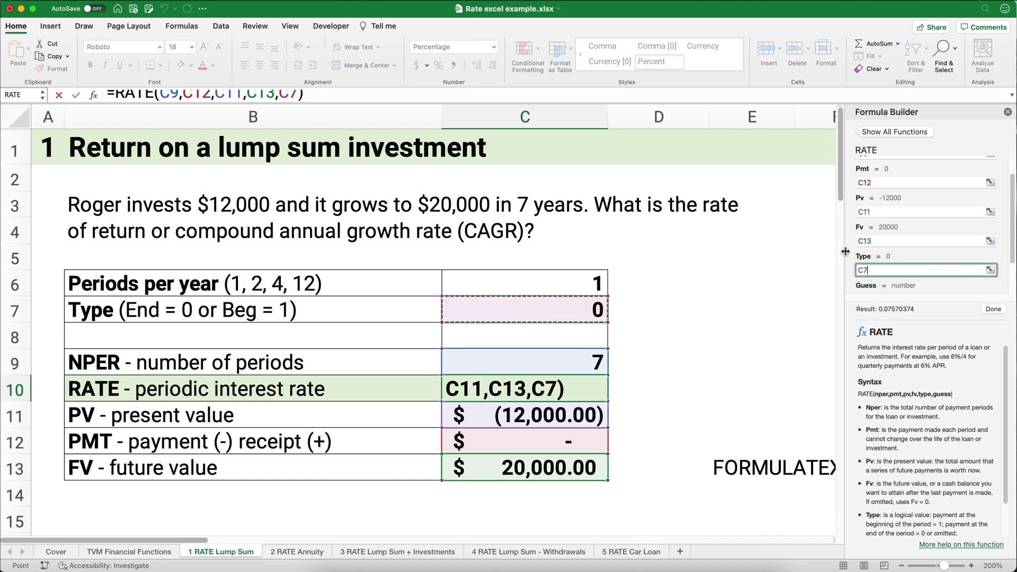
key("Tab")
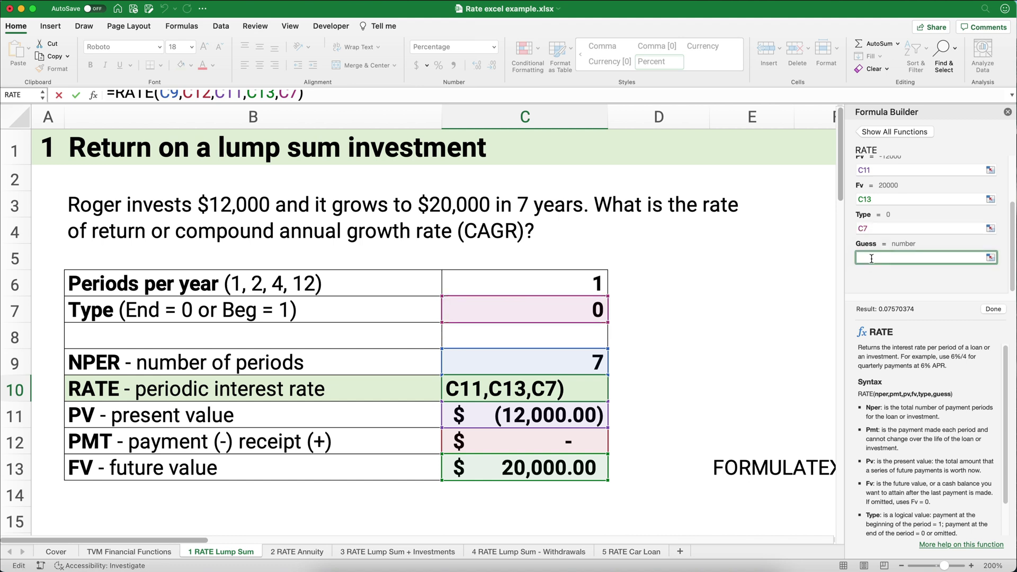
left_click(986, 309)
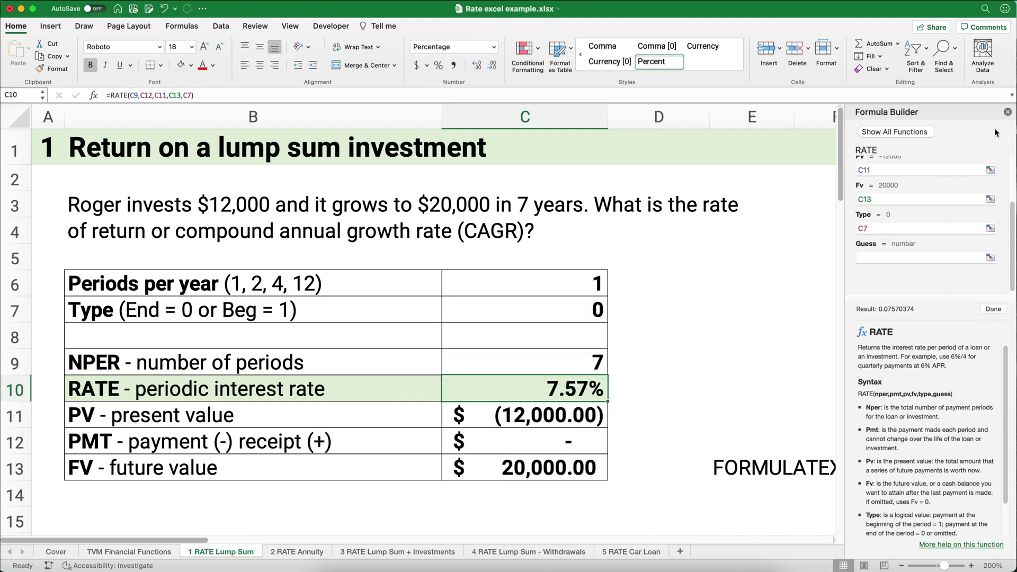
left_click(1008, 113)
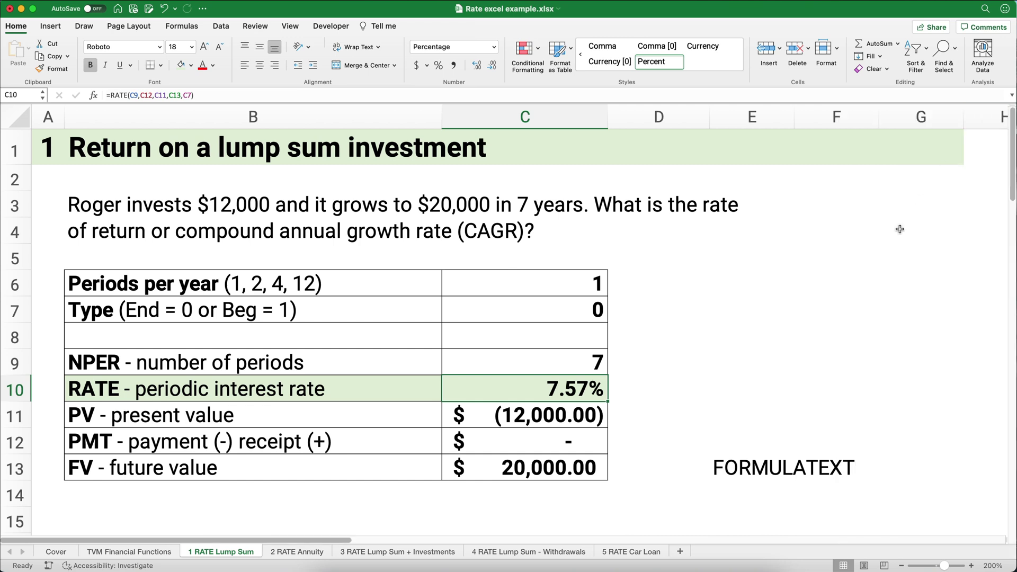
- Enter =FORMULATEXT(C10) in E10 to display the RATE formula as text
left_click(705, 392)
left_click(721, 387)
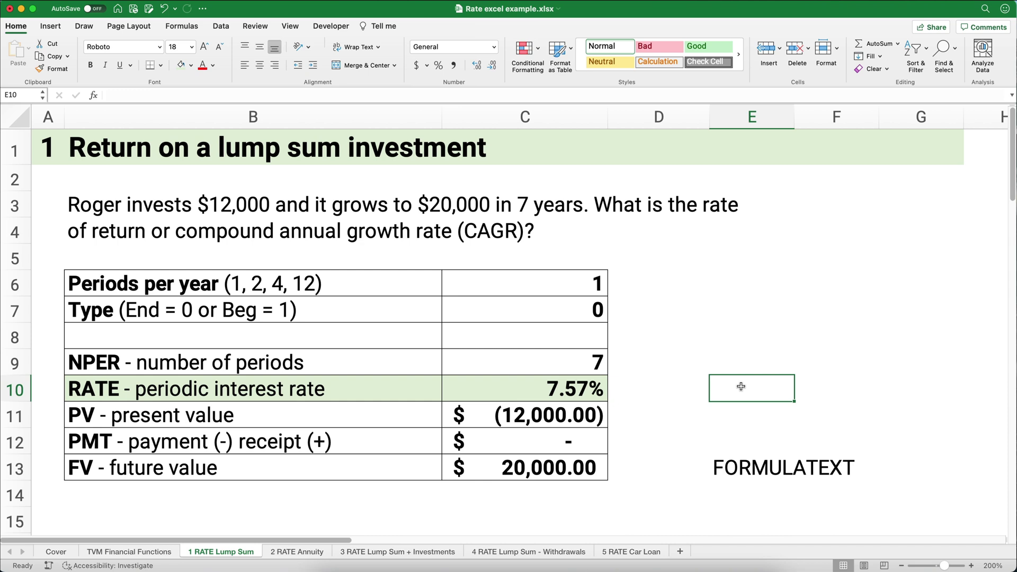
type("=form")
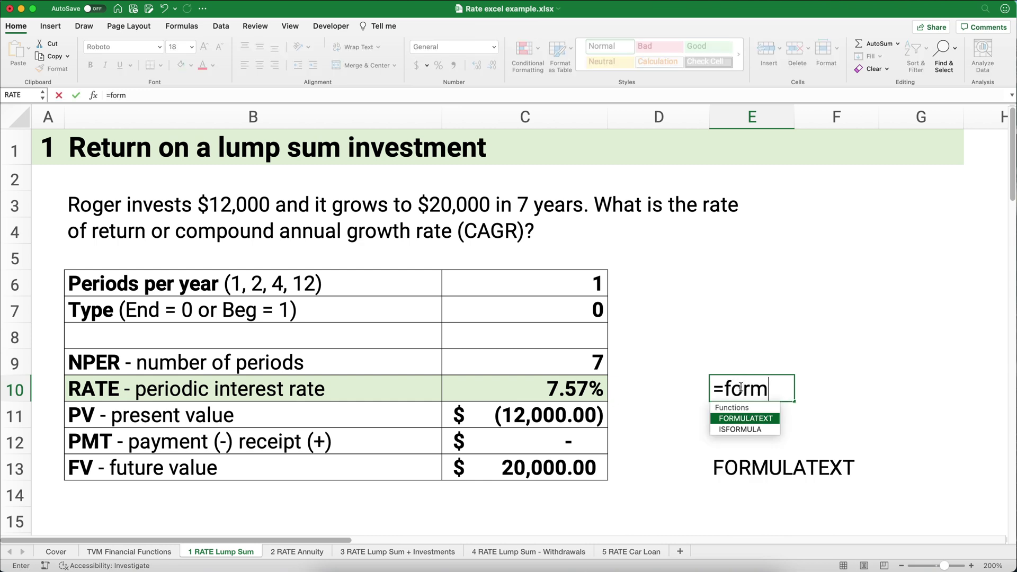
key("Tab")
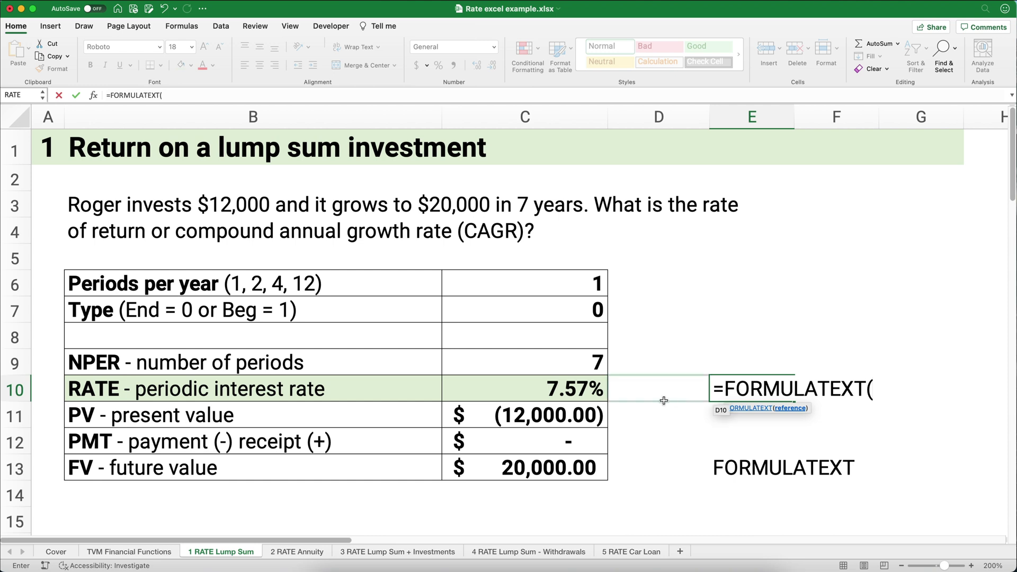
left_click(582, 394)
type(")")
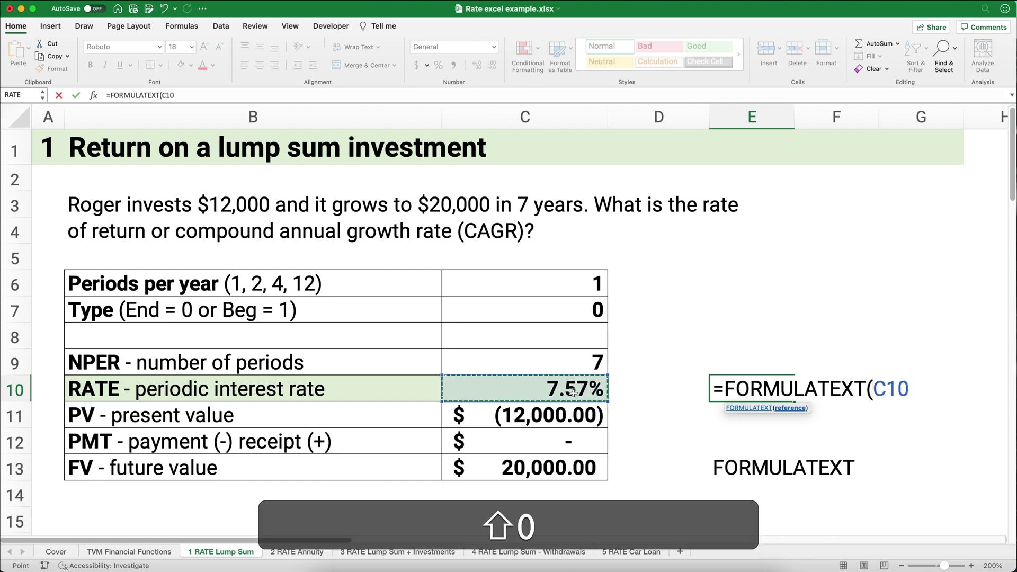
key("Return")
- Select the RATE result in C10 to view its formula, and switch to the 2 RATE Annuity sheet
left_click(573, 393)
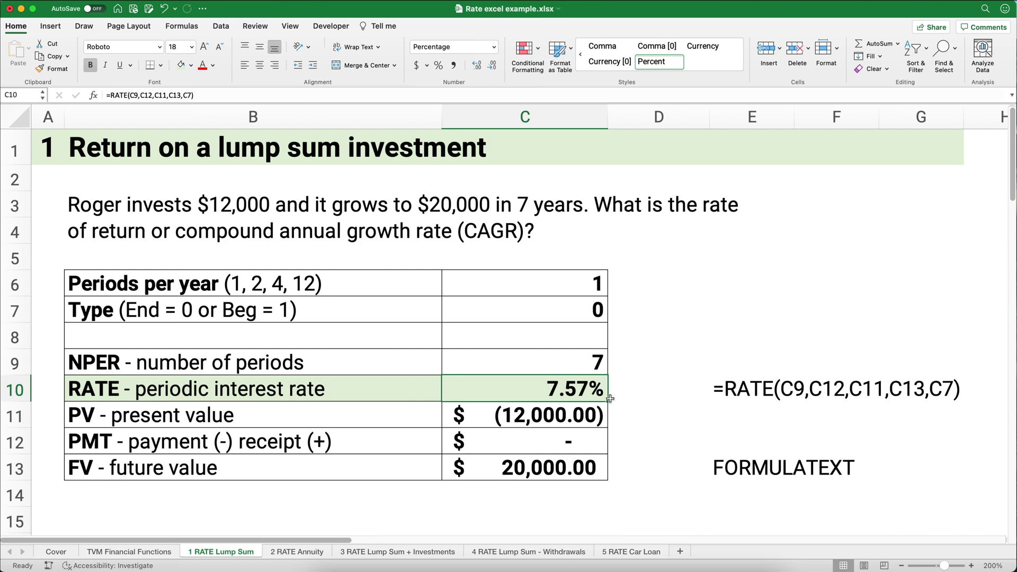
left_click(309, 552)
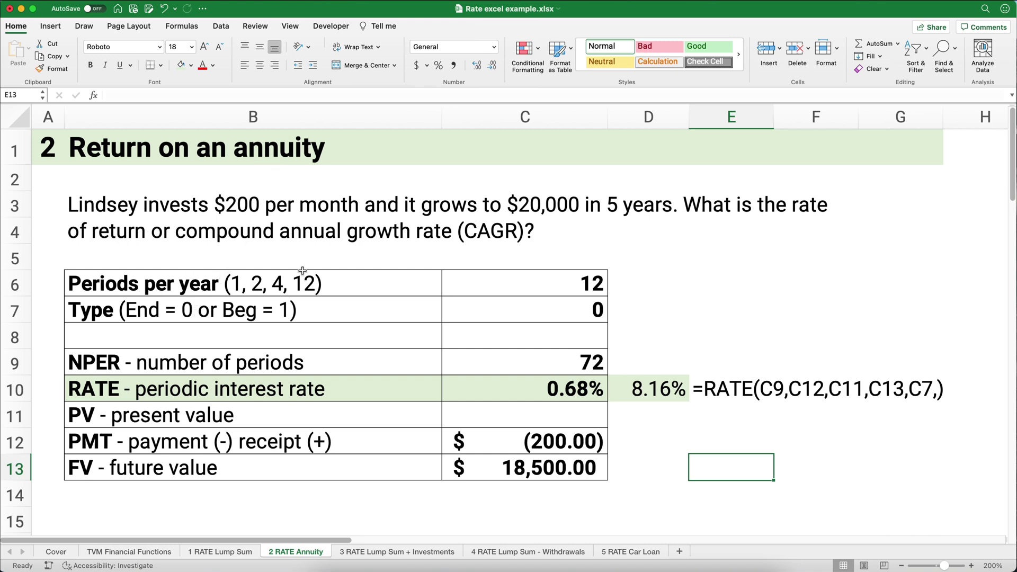
- Clear the input values in C6:C13 and the annual rate formula in D10
left_click_drag(557, 283, 548, 466)
key("Delete")
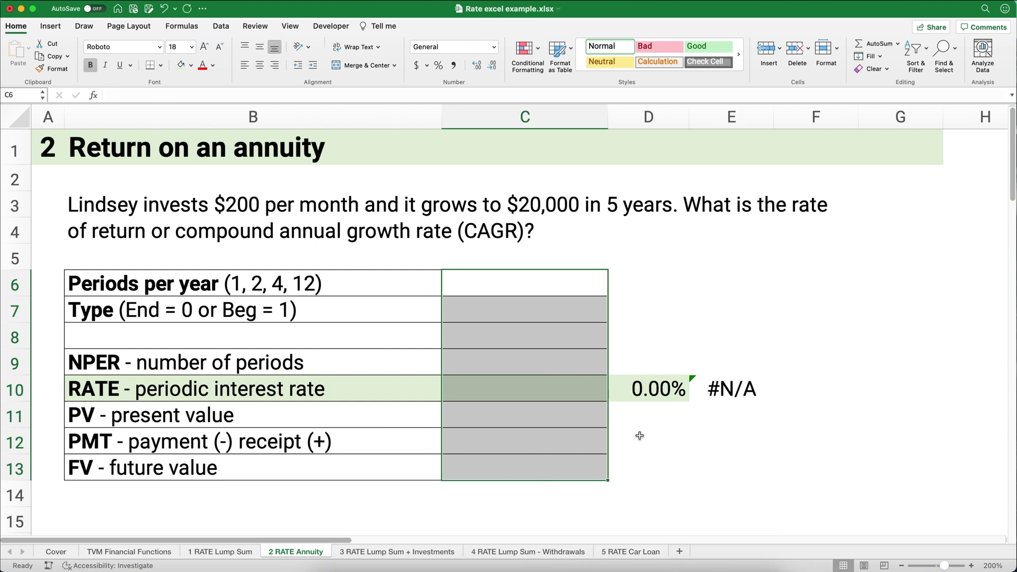
left_click(707, 394)
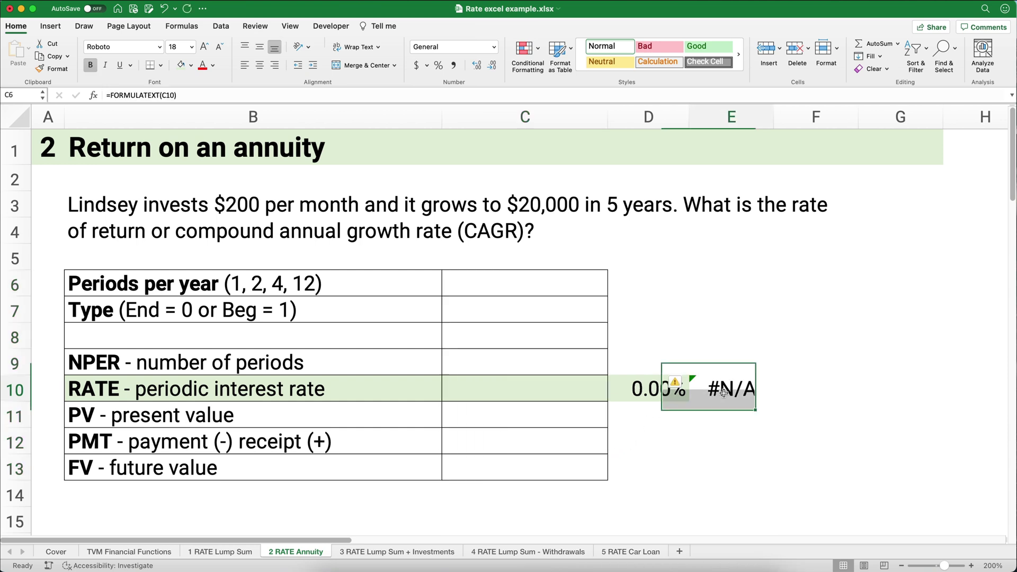
left_click(651, 390)
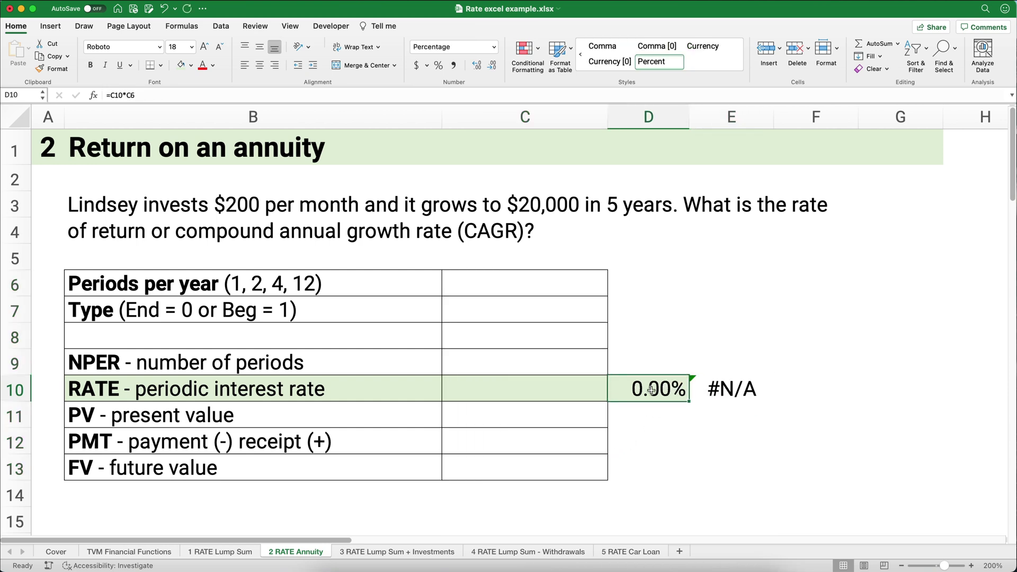
key("Delete")
left_click(664, 430)
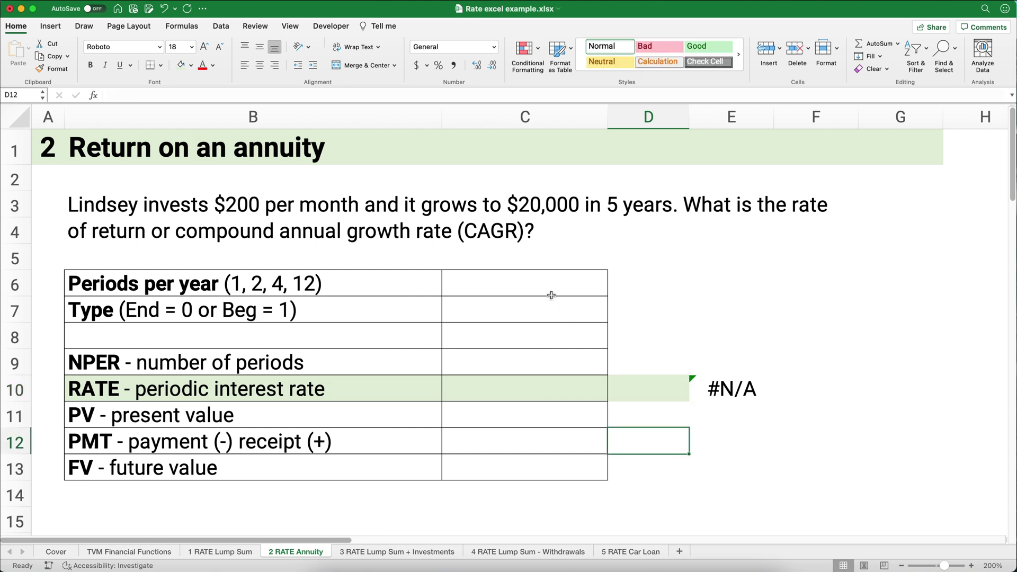
- Enter 12 periods per year in C6, Type 0 in C7 and 60 for NPER in C9
left_click(536, 284)
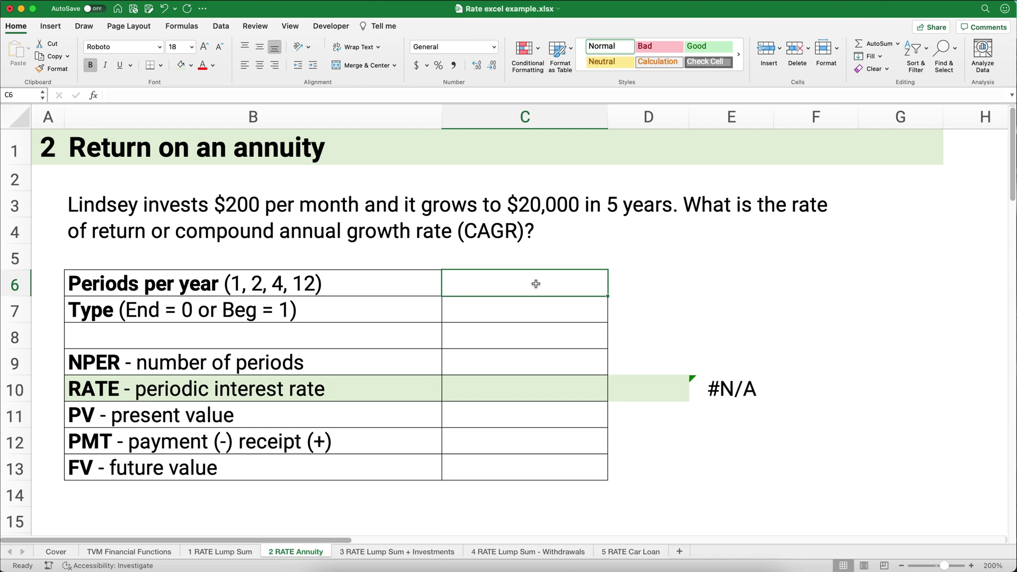
type("12")
key("Return")
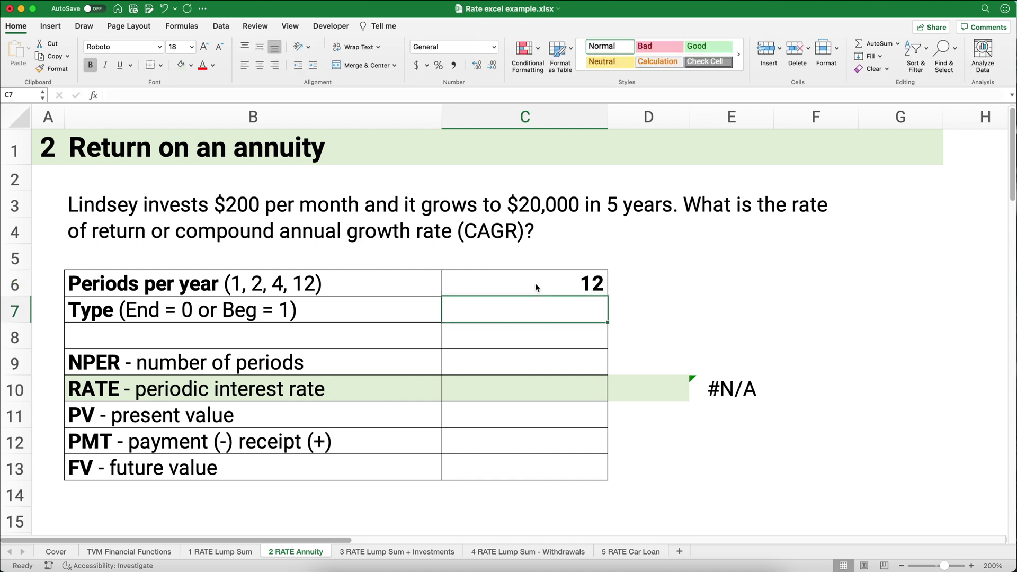
type("0")
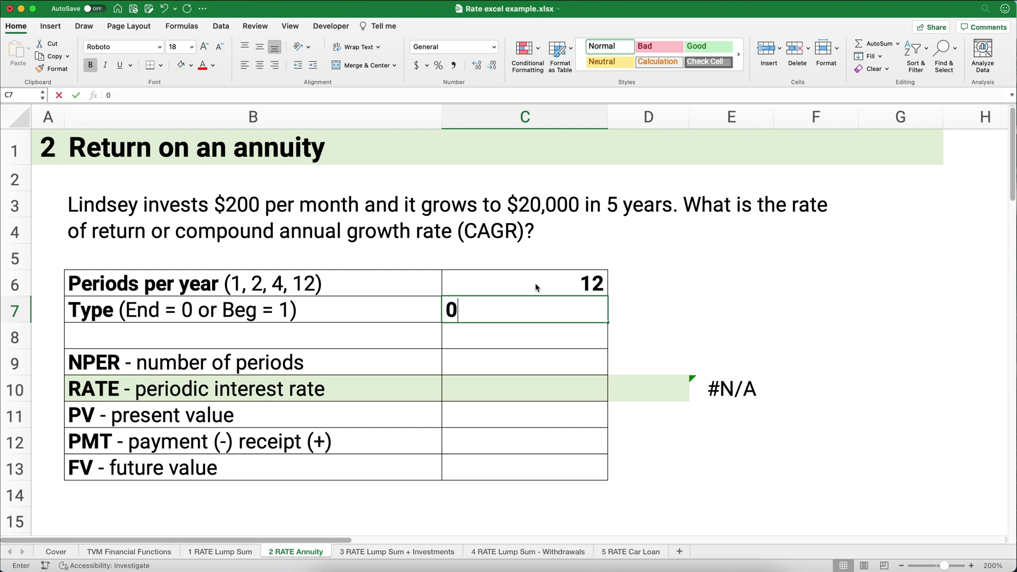
key("Return")
key("Return")
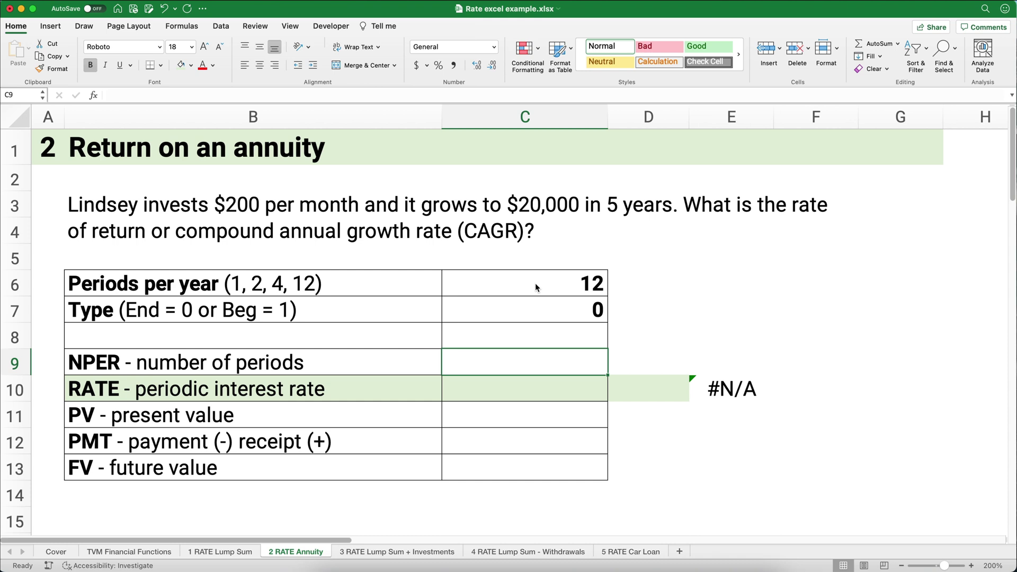
type("60")
key("Return")
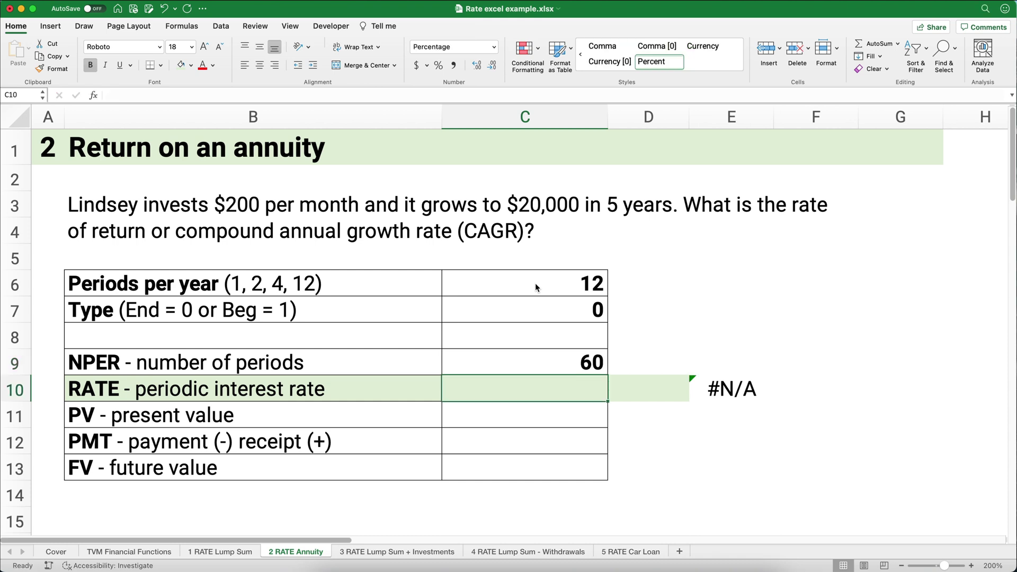
- Enter a present value of 0 in C11, a payment of -200 in C12 and a future value of 20000 in C13
key("Down")
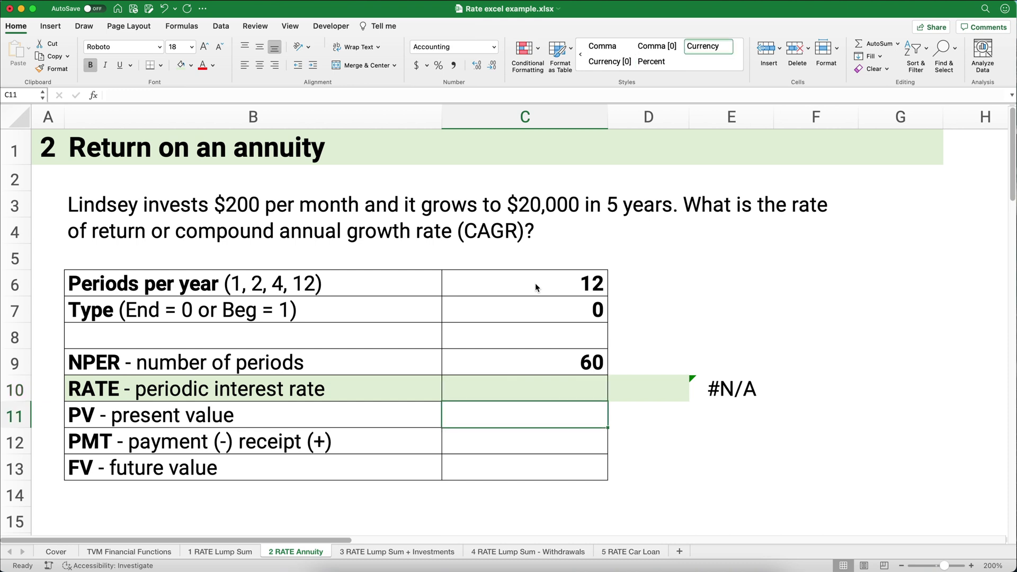
type("0")
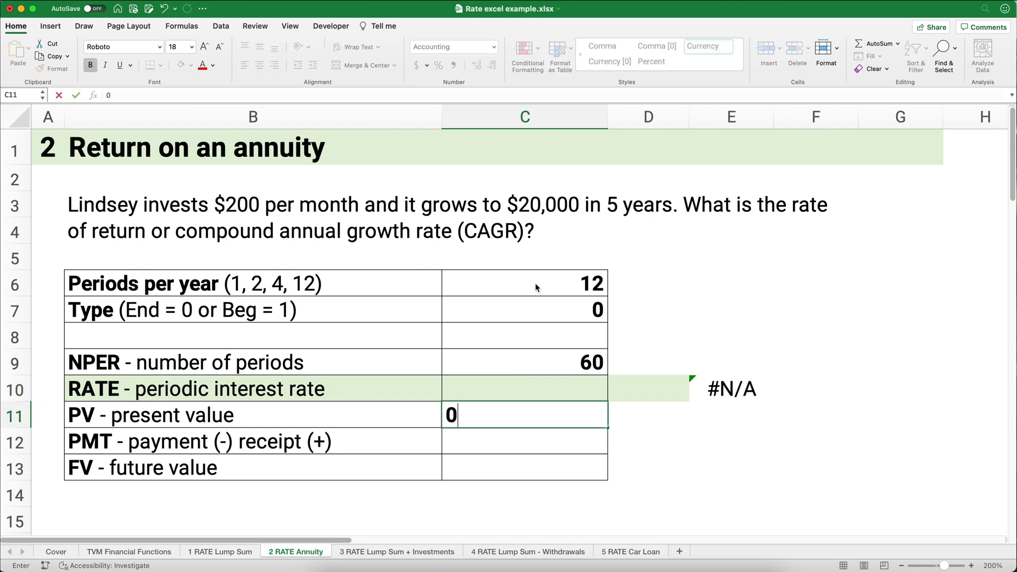
key("Return")
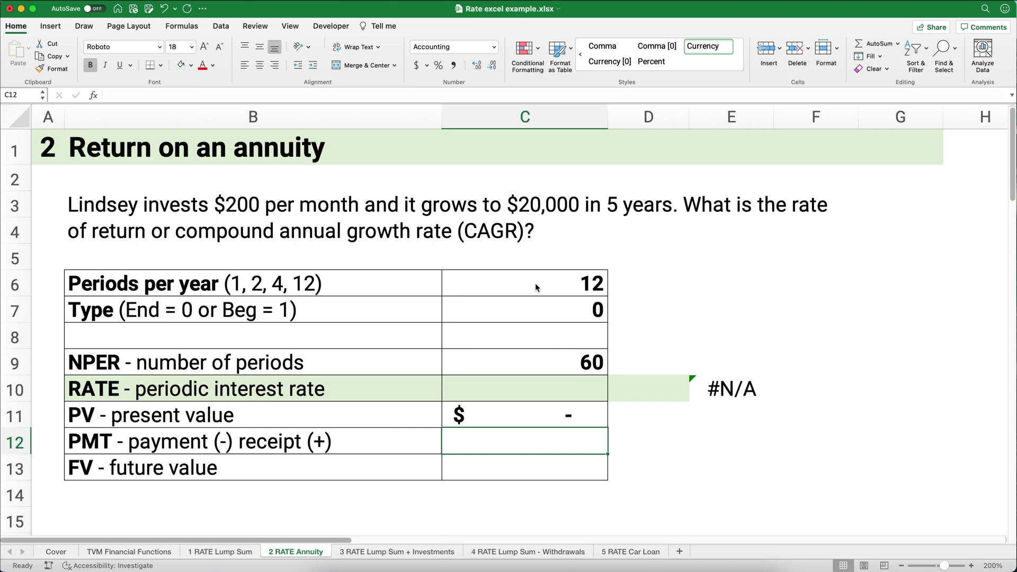
type("-200")
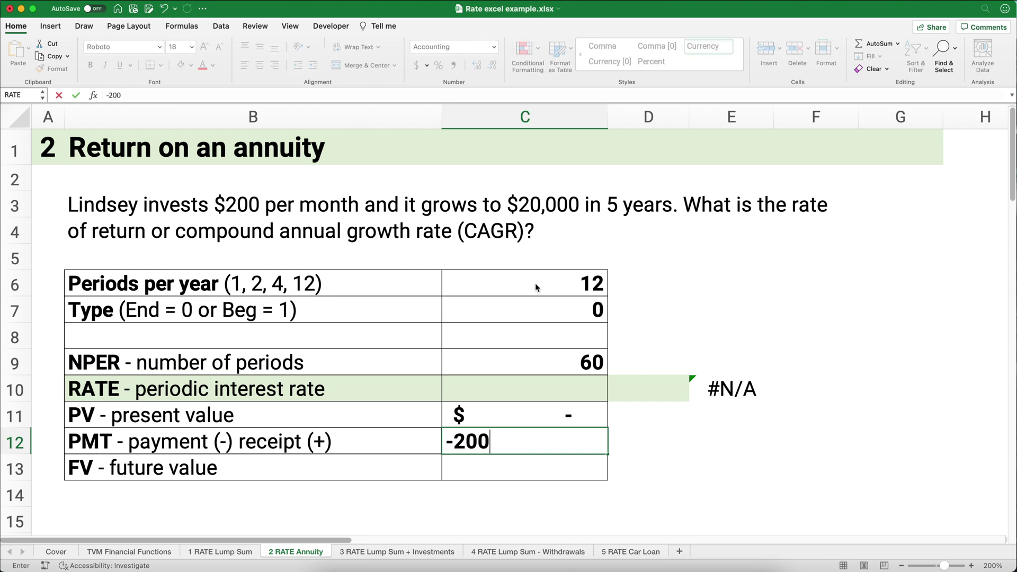
key("Return")
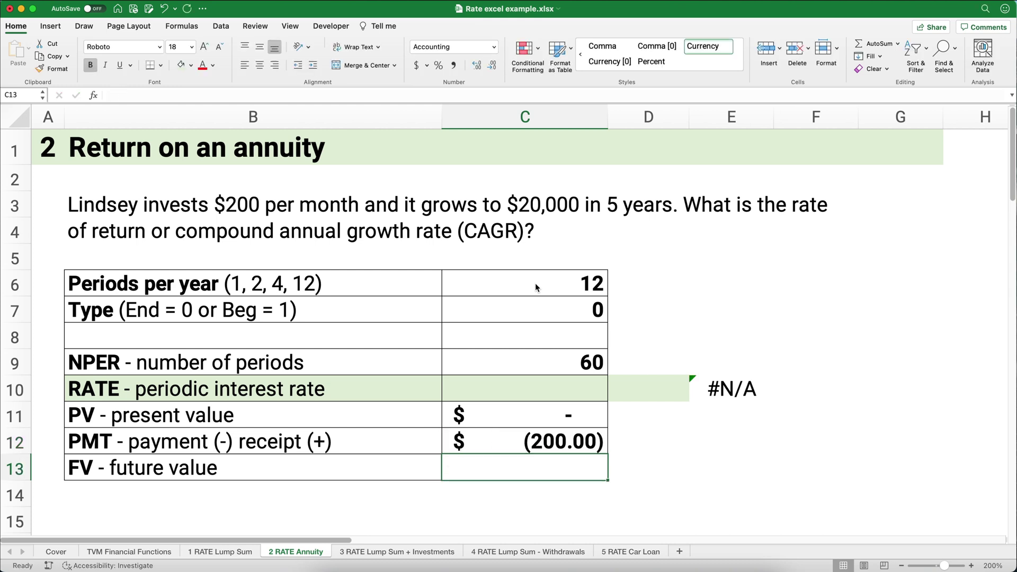
type("20000")
key("Return")
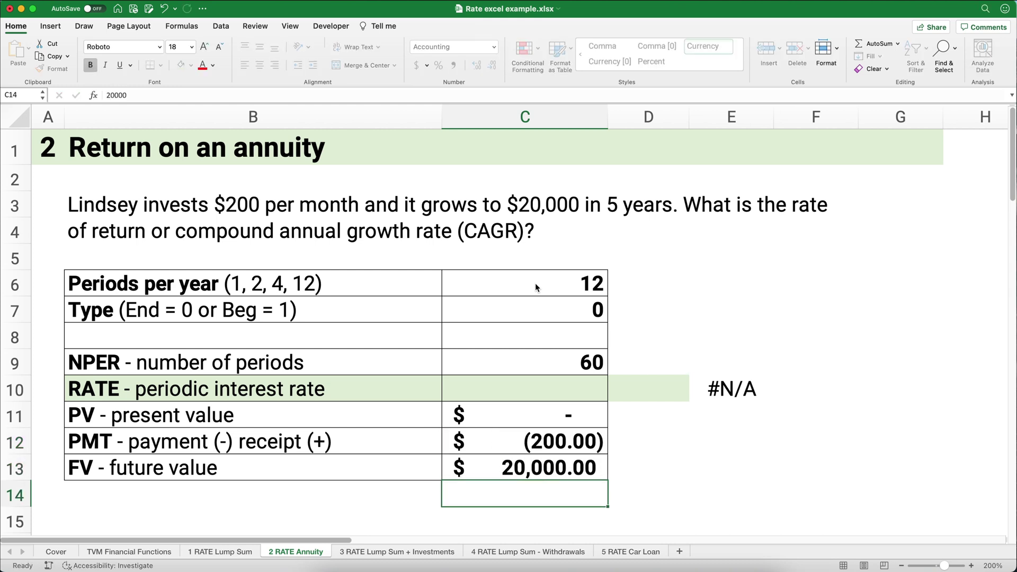
- Insert the RATE function in C10 with its Nper argument set to C9 and Pmt set to C12
key("Up")
key("Up")
key("Up")
key("Up")
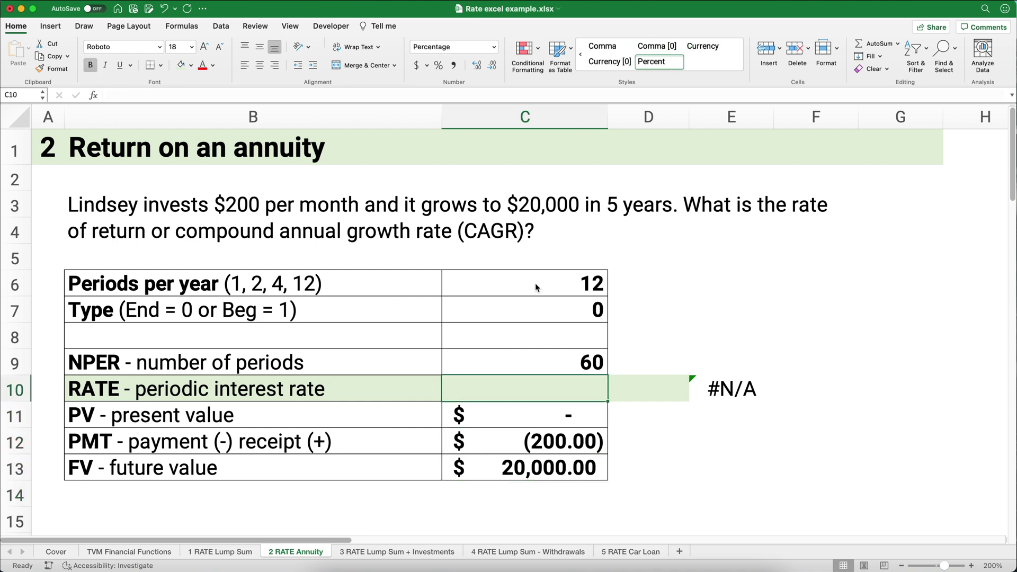
left_click(93, 95)
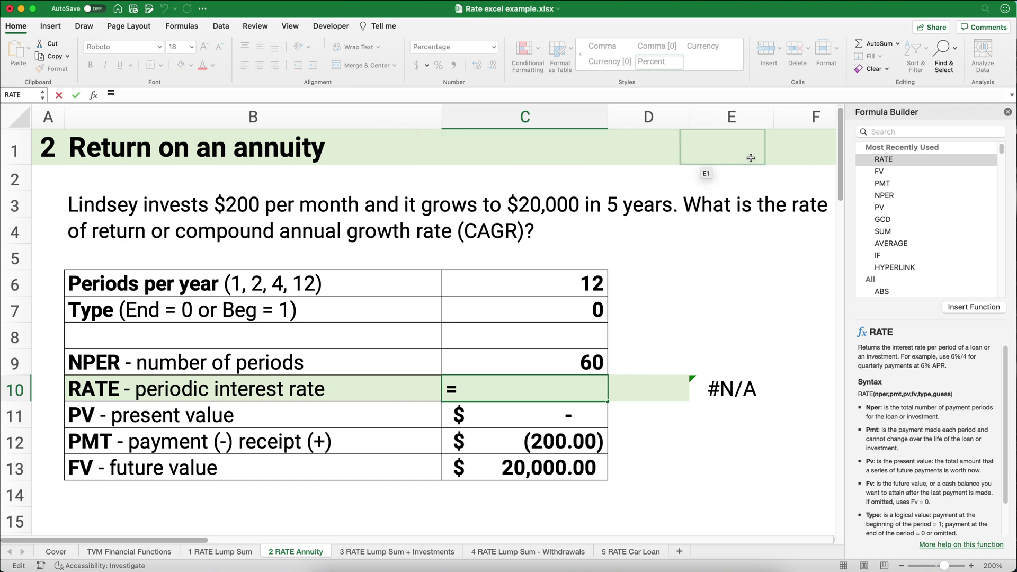
double_click(881, 159)
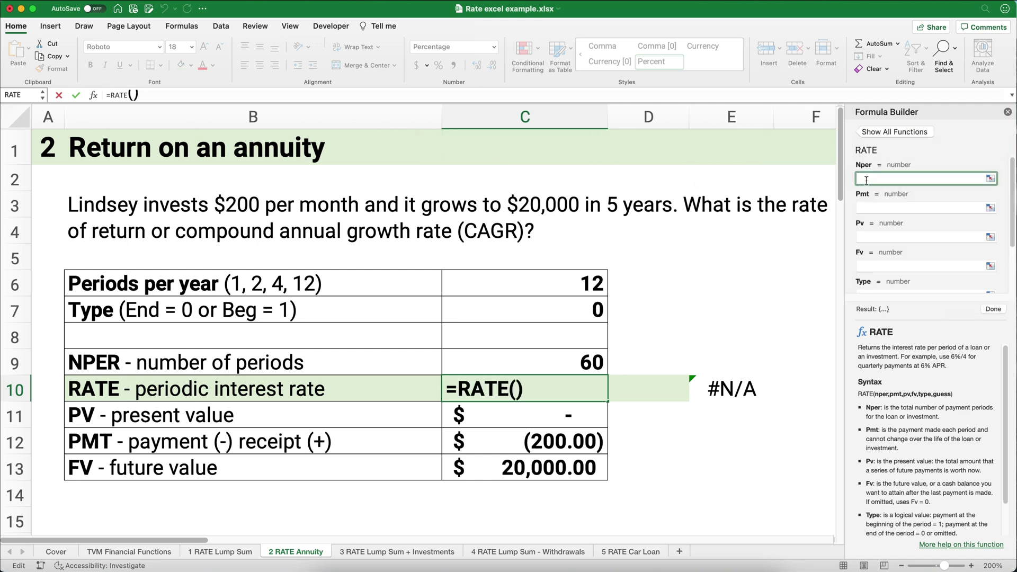
left_click(591, 362)
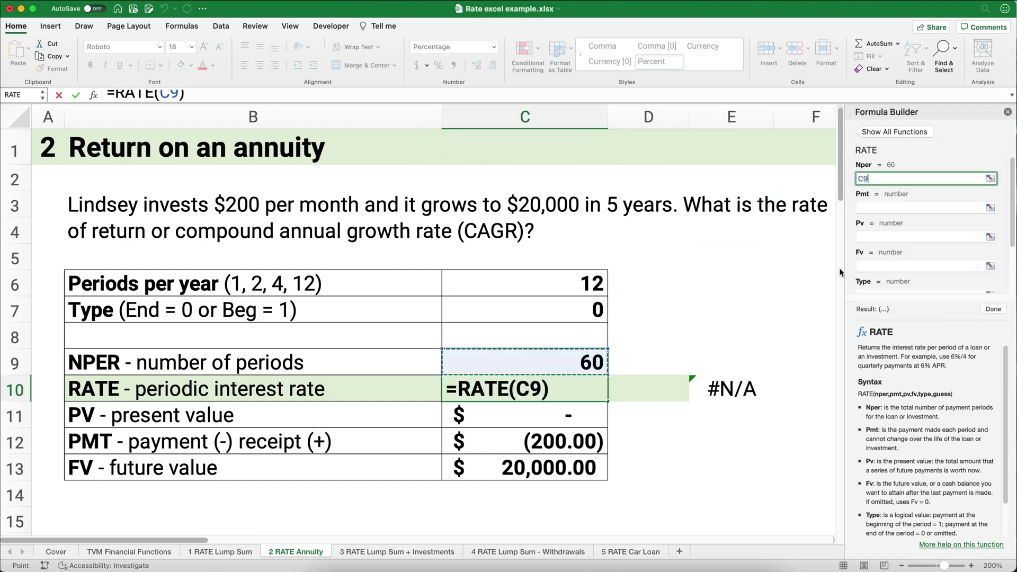
left_click(867, 208)
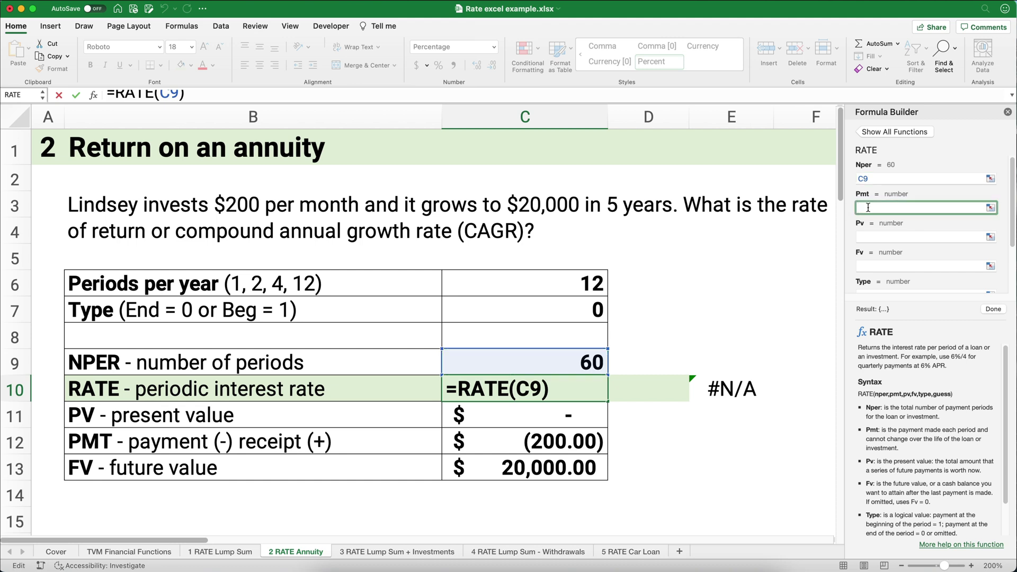
left_click(569, 439)
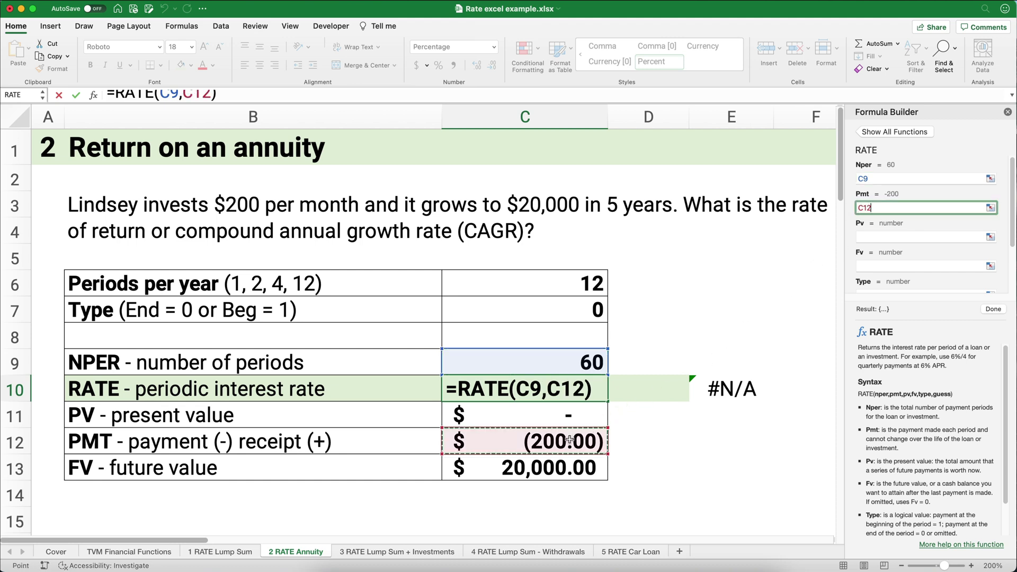
- Set the RATE function's Pv argument to C11, Fv to C13 and Type to C7, leave Guess blank, and finish the formula
left_click(866, 239)
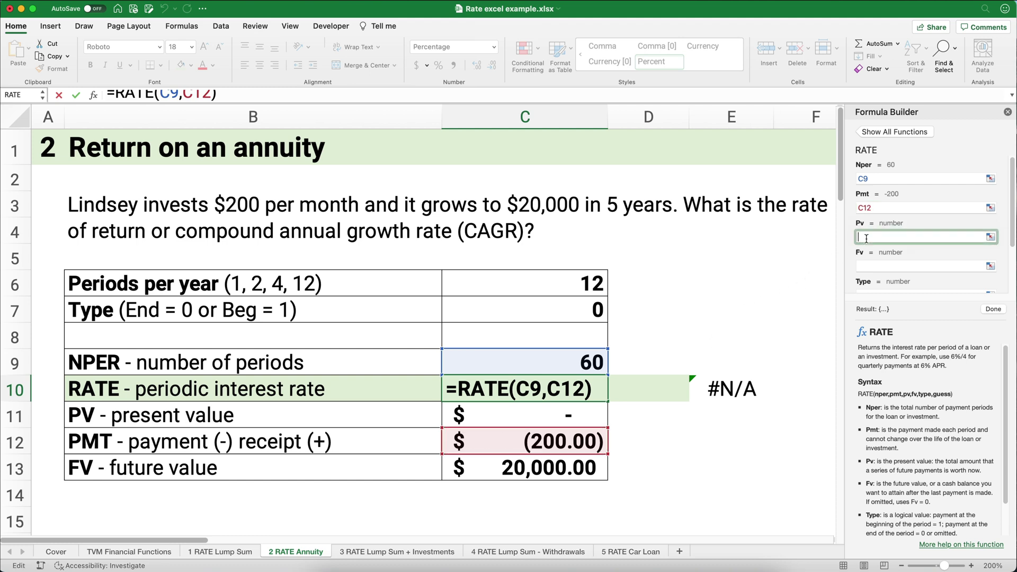
left_click(588, 418)
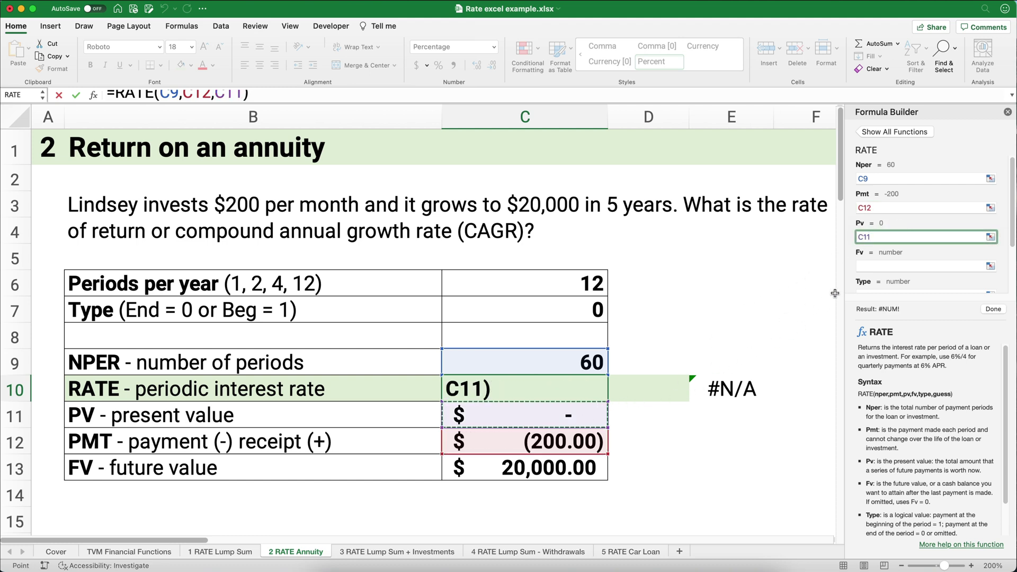
left_click(858, 266)
left_click(577, 474)
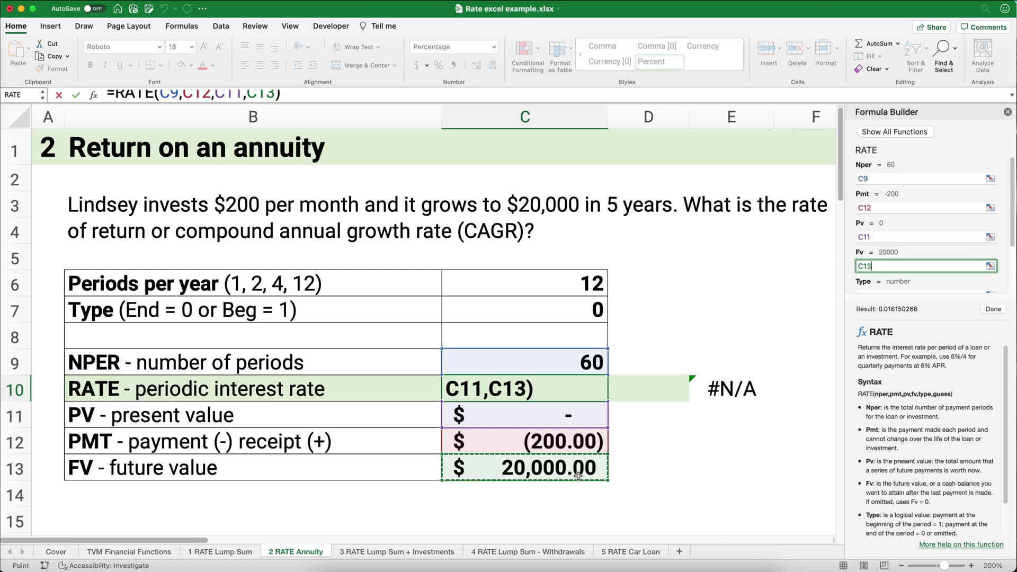
scroll(896, 225, "down", 2)
left_click(870, 230)
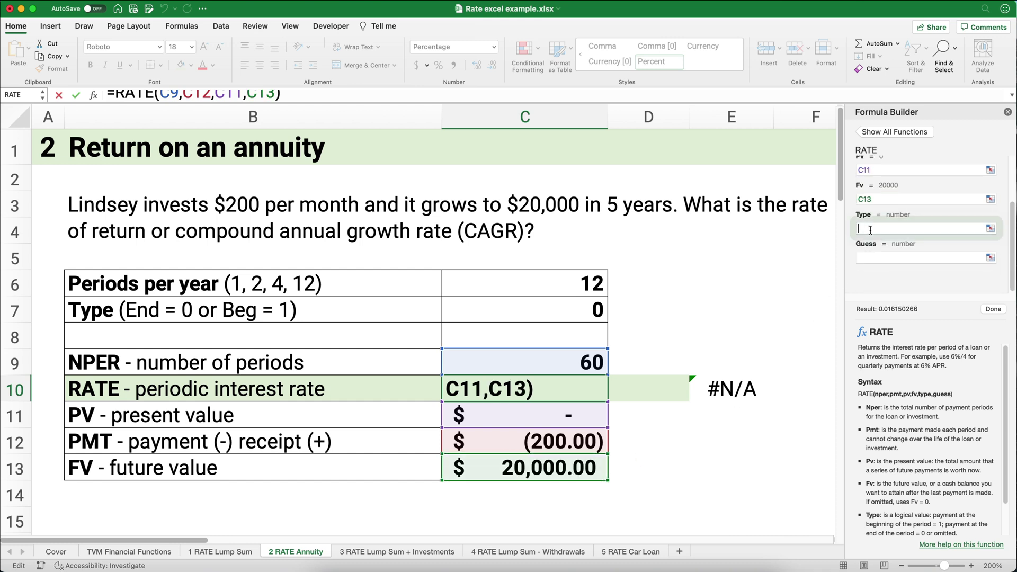
left_click(577, 317)
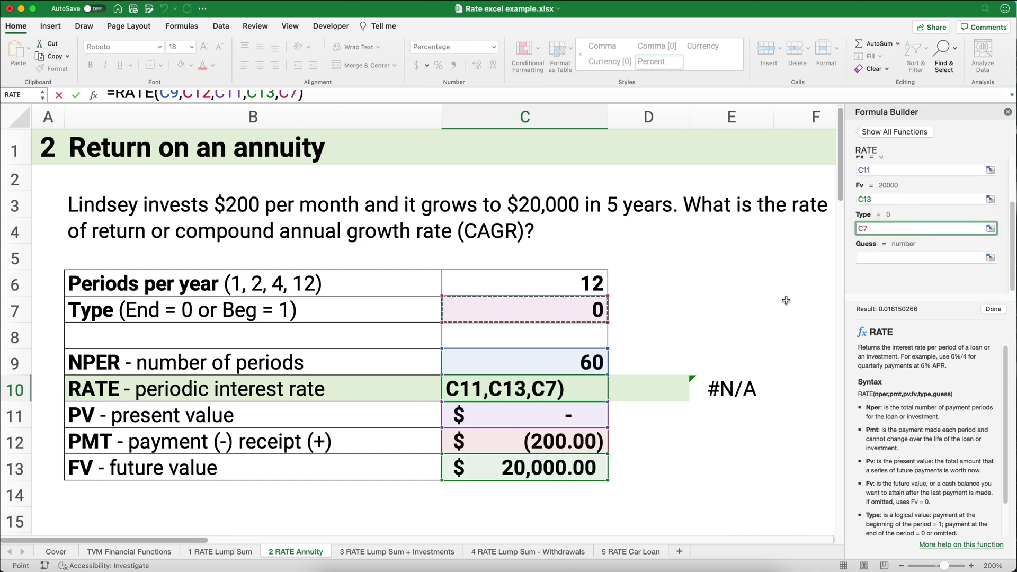
left_click(988, 308)
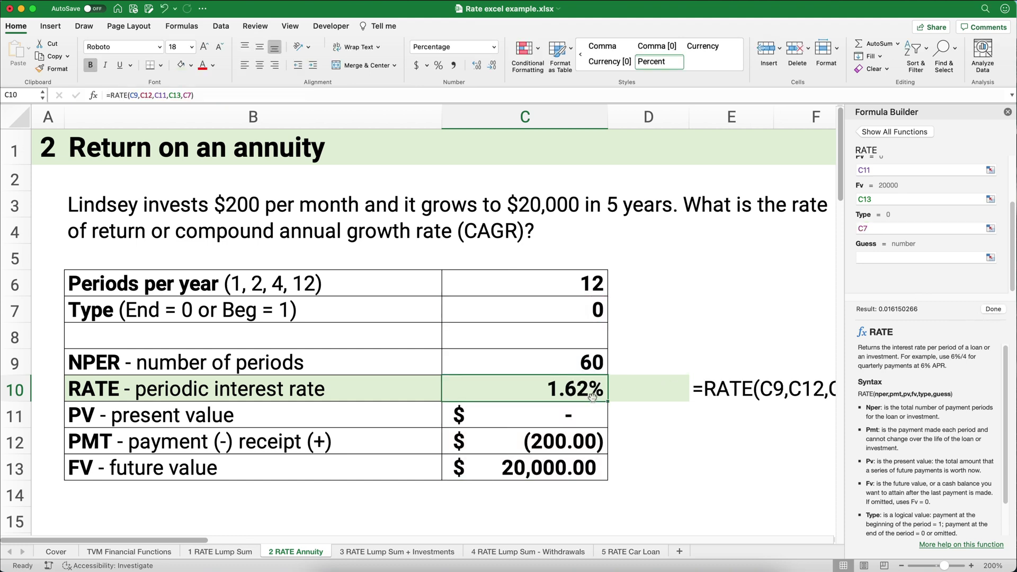
- Calculate the annual rate in D10 by multiplying the periodic rate by the periods per year with =C10*C6
left_click(643, 392)
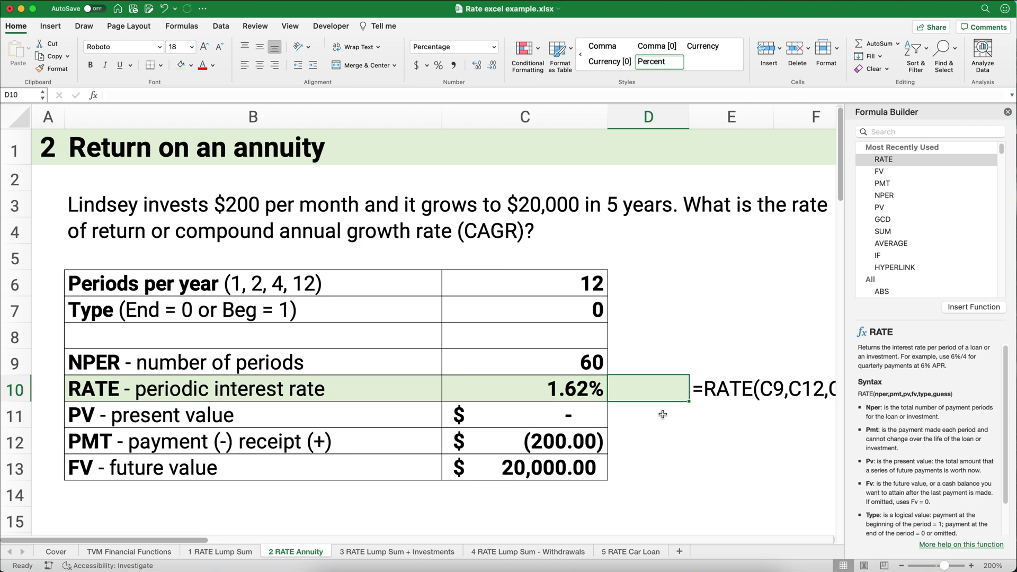
type("=")
key("Left")
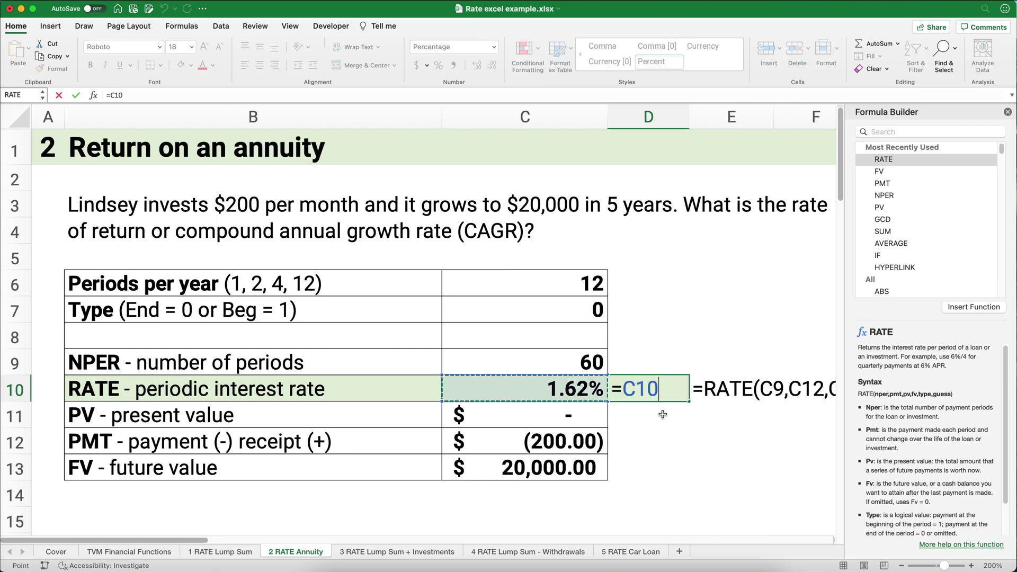
type("*")
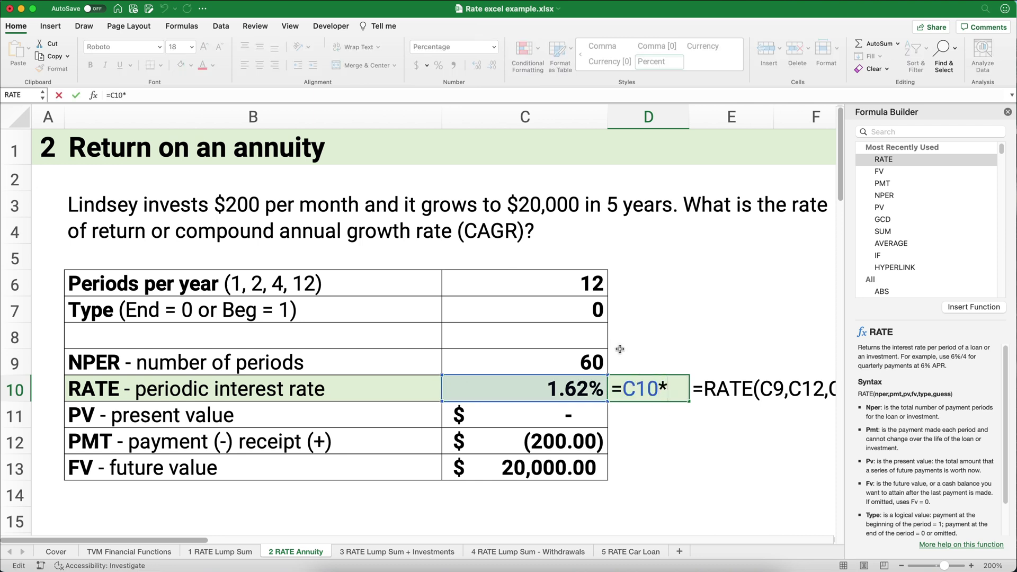
left_click(575, 287)
key("Return")
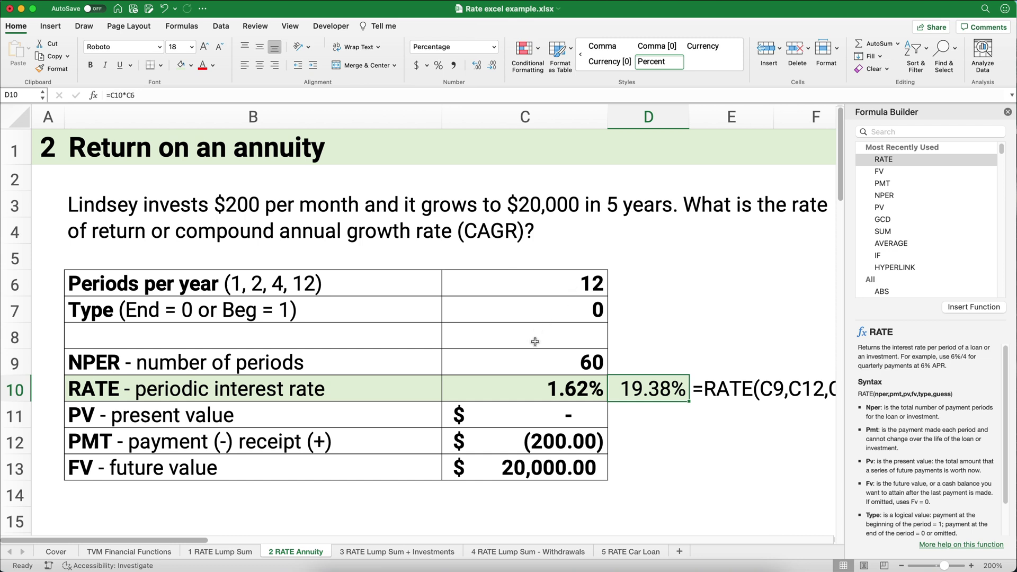
- Test a payment of -300 in C12 to see its effect on the rate, and undo the change
left_click(533, 440)
type("-300")
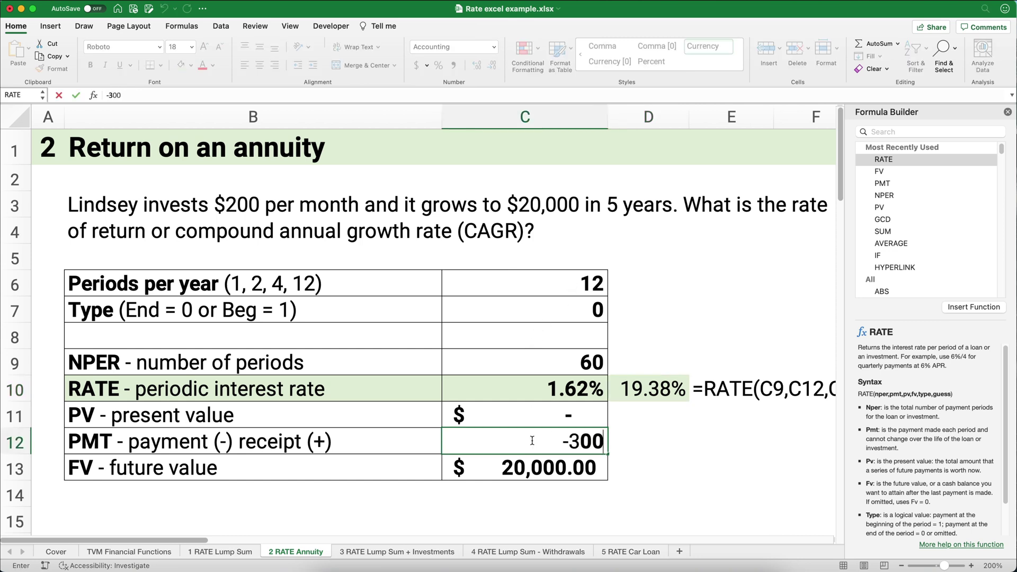
key("Return")
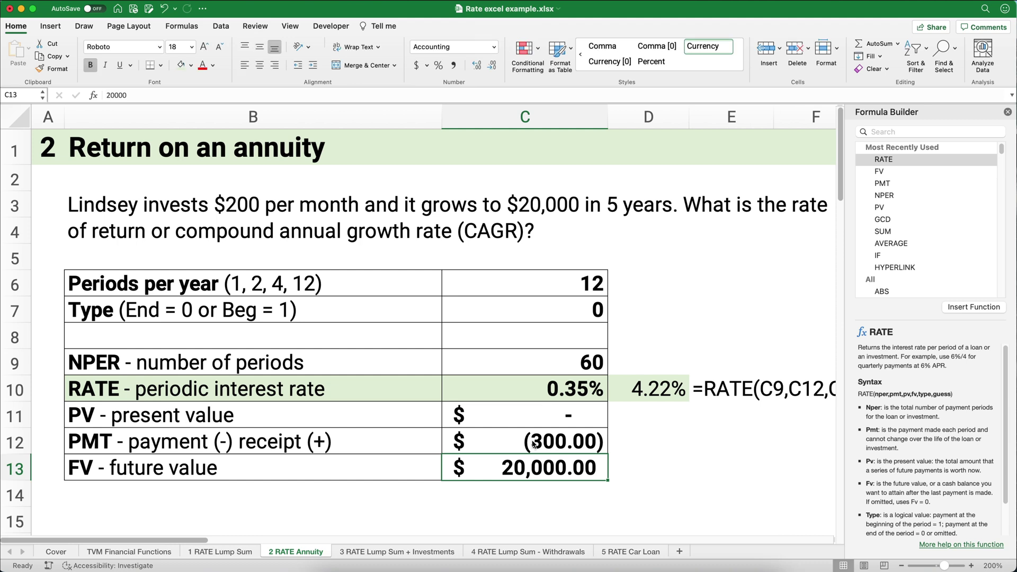
key("super+z")
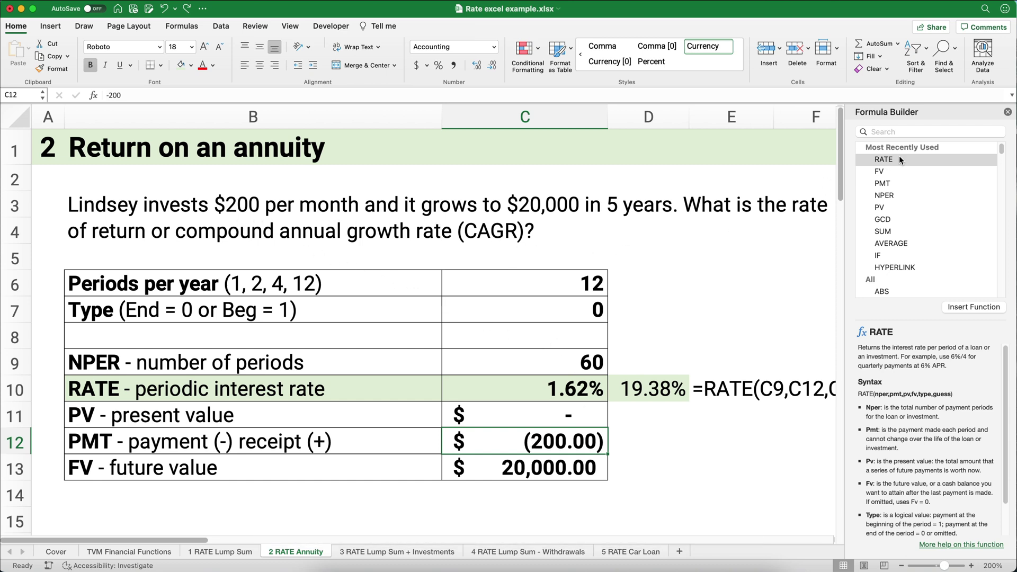
left_click(1012, 113)
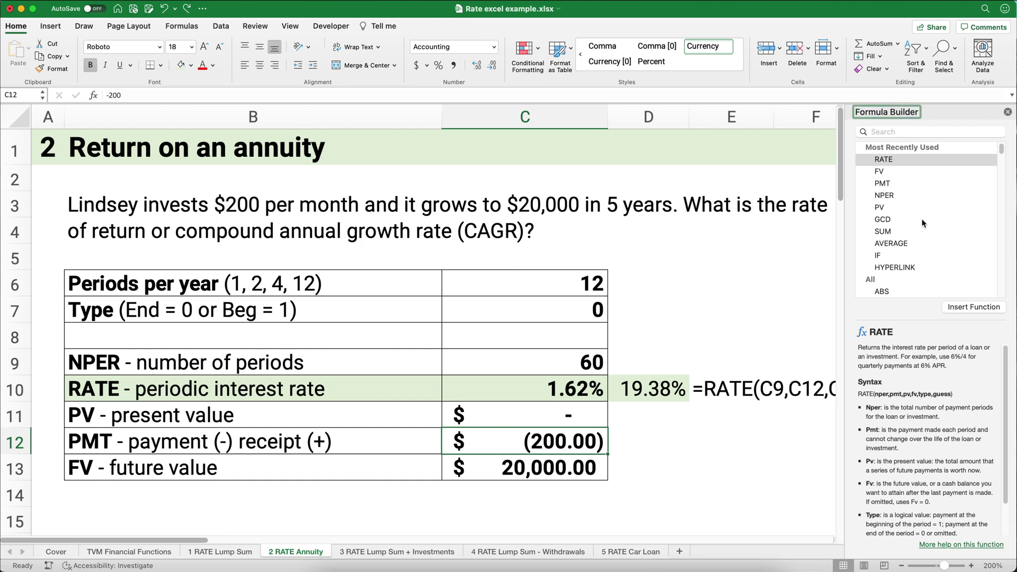
- Close the Formula Builder and clear the values in C6:C13 on the 3 RATE Lump Sum + Investments sheet
left_click(1008, 112)
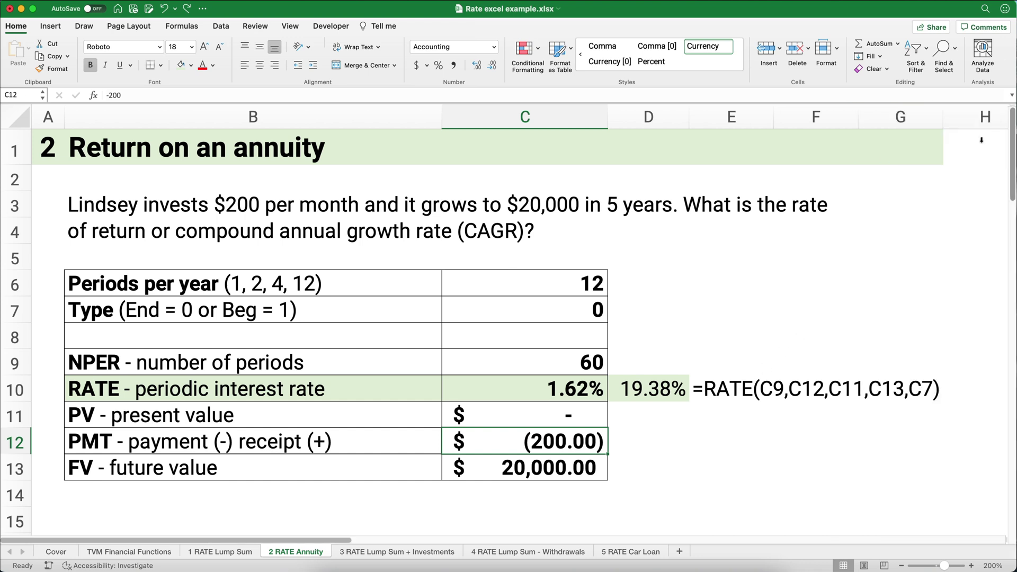
left_click(651, 393)
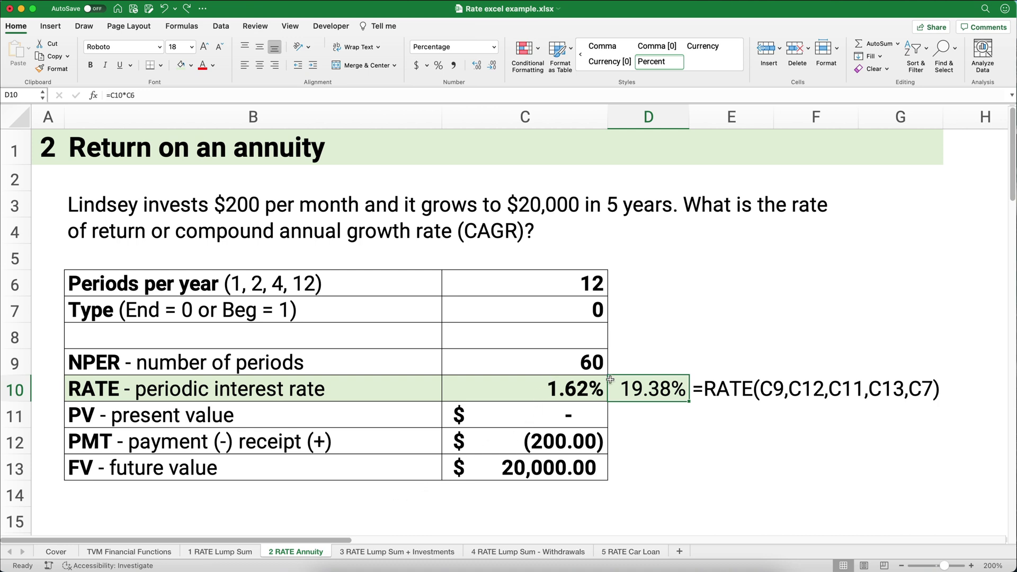
left_click(377, 550)
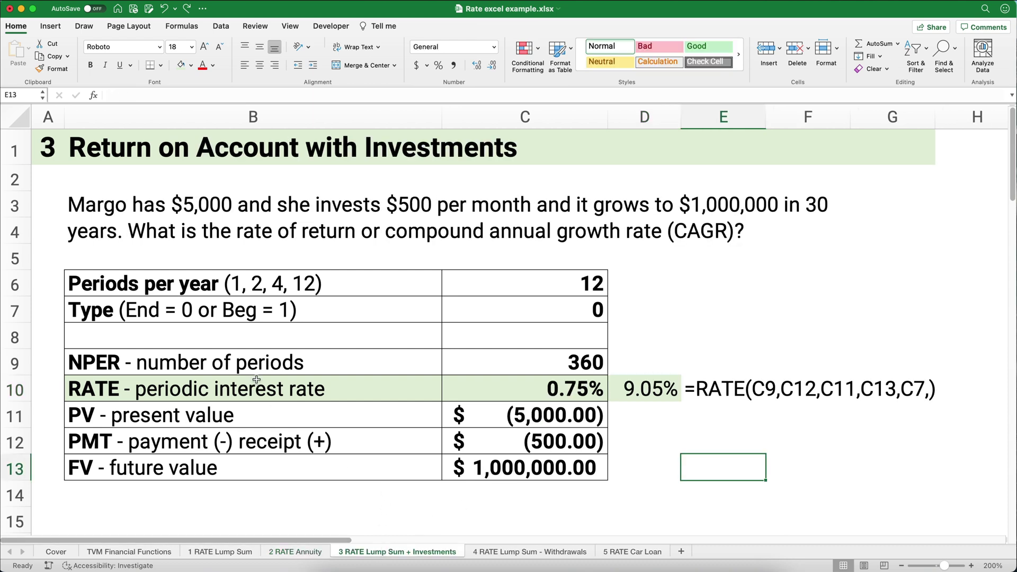
left_click_drag(507, 282, 515, 456)
key("Delete")
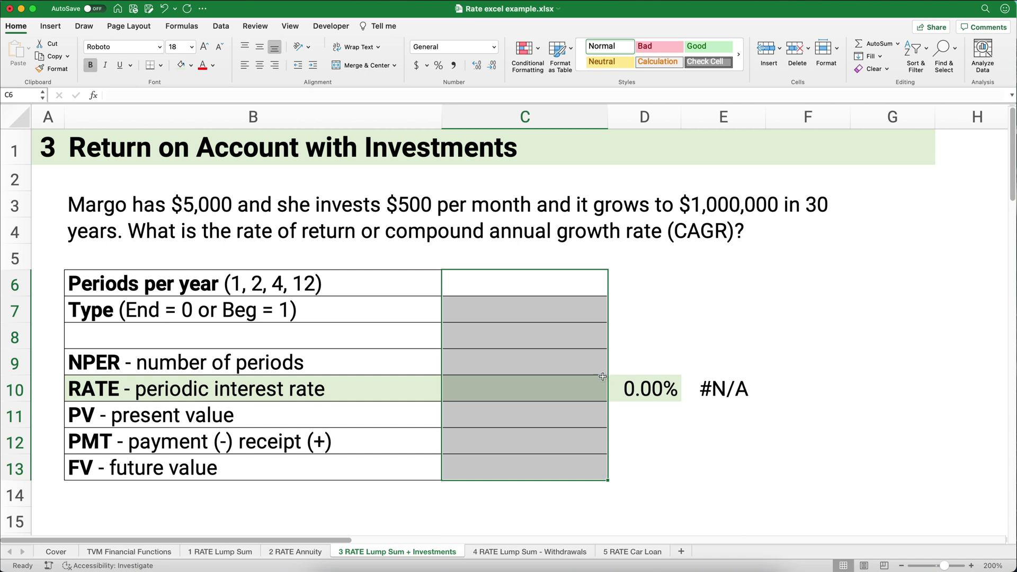
left_click(630, 396)
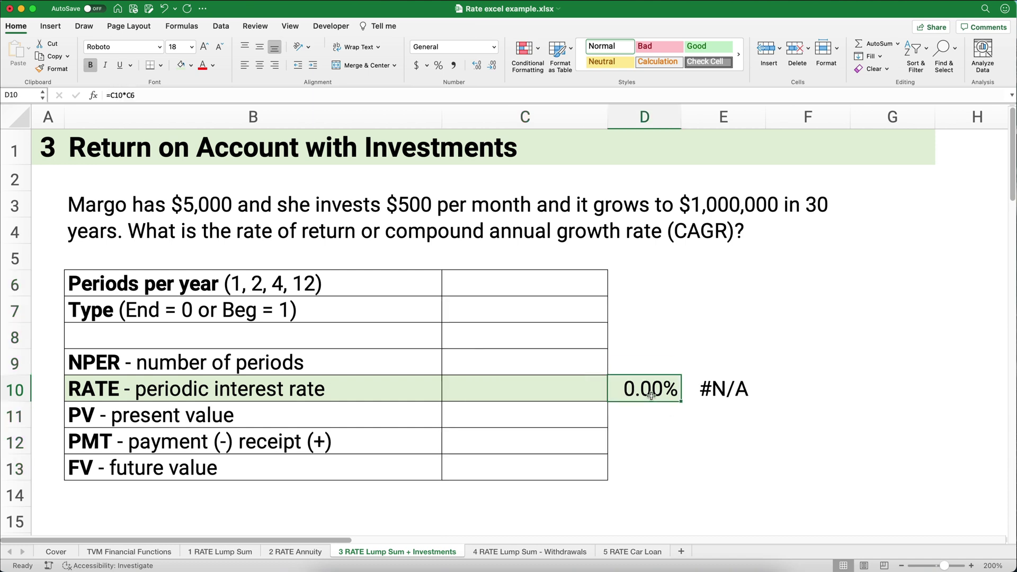
left_click(555, 391)
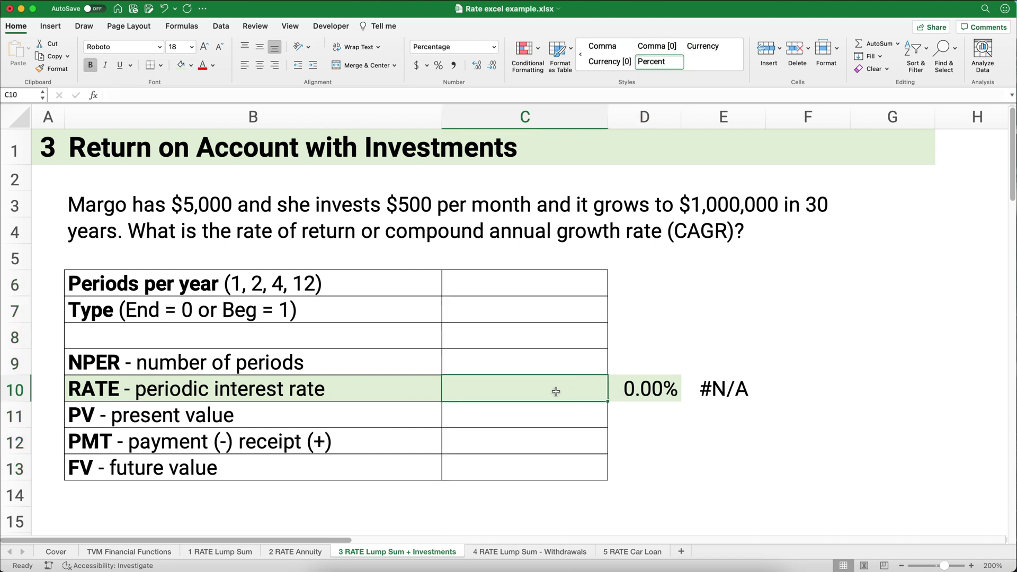
- Enter 12 periods per year in C6, type 0 in C7 and the number of periods in C9 as =30*12
left_click(538, 286)
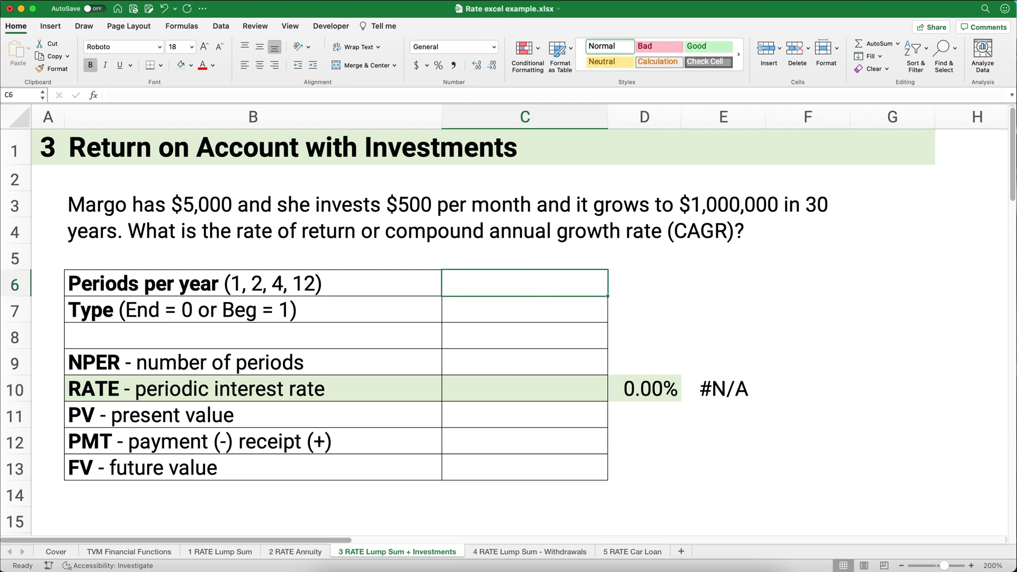
type("12")
key("Return")
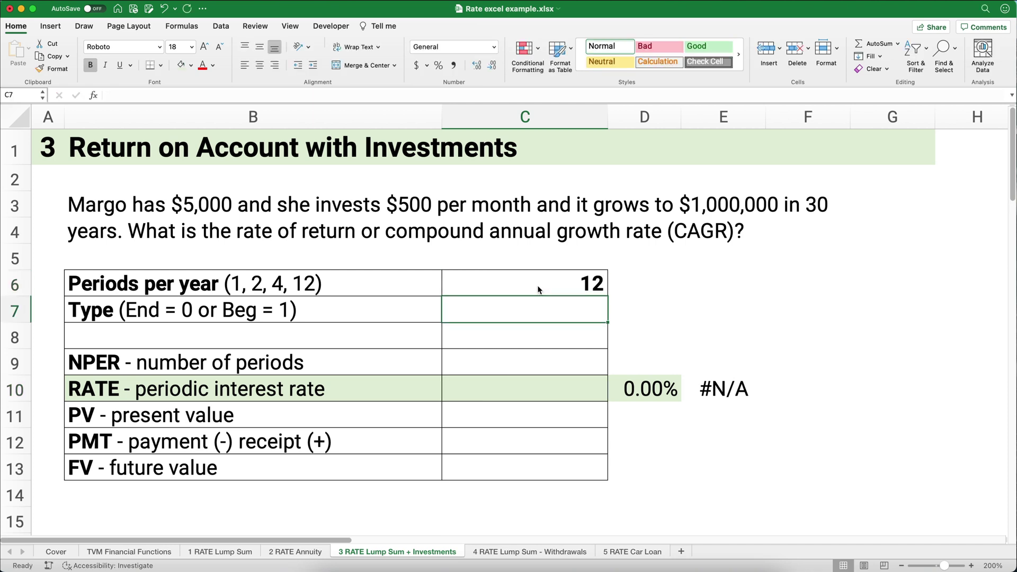
type("0")
key("Return")
key("Return")
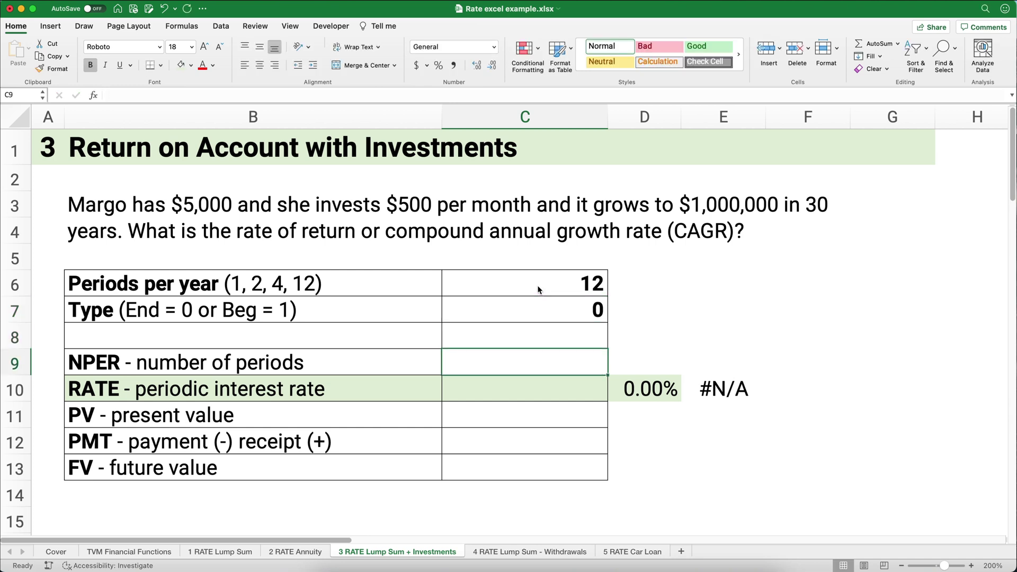
type("=30")
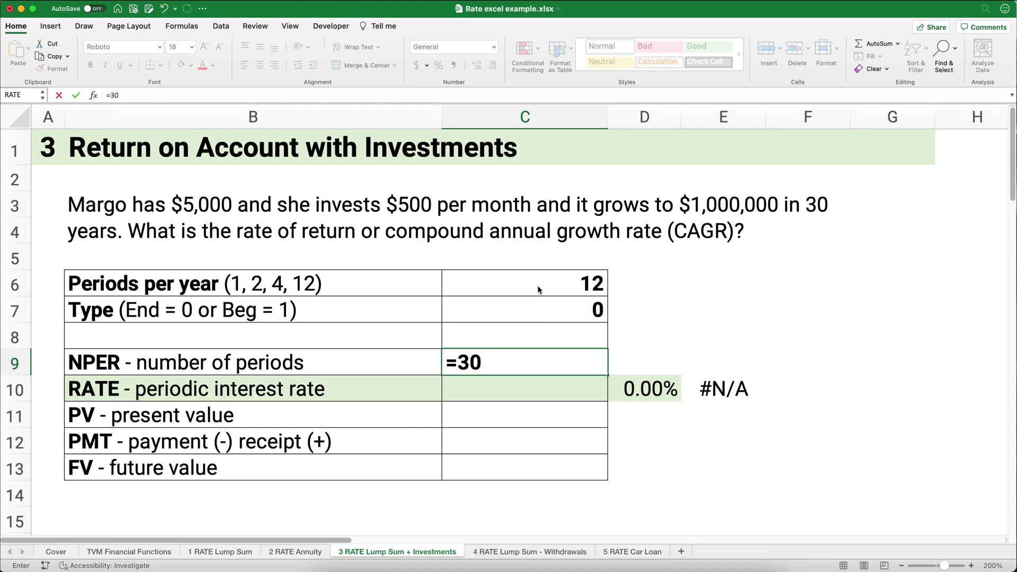
type("*12")
key("Return")
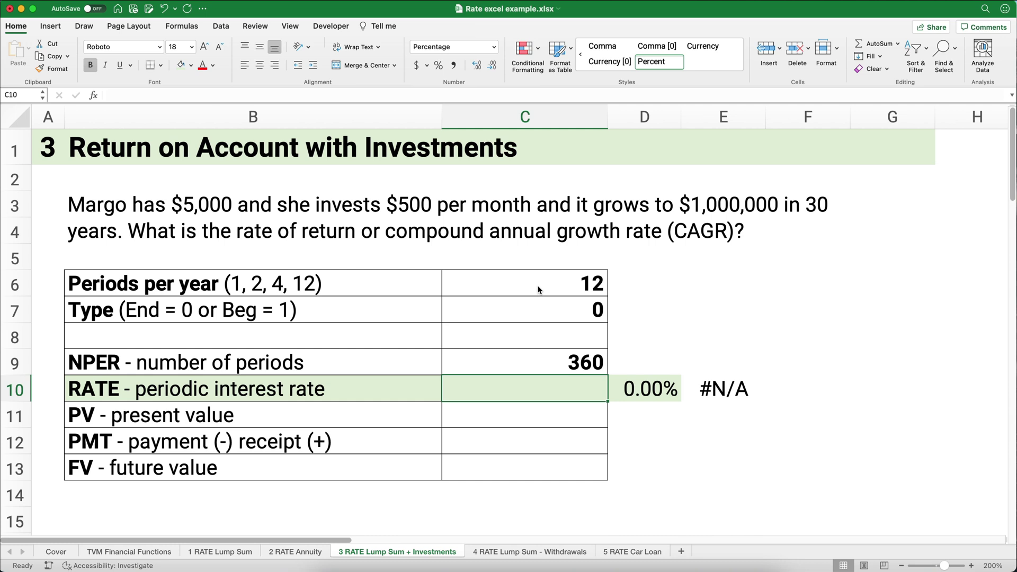
- Enter a present value of -5000 in C11, a payment of -500 in C12 and a future value of 1000000 in C13
key("Return")
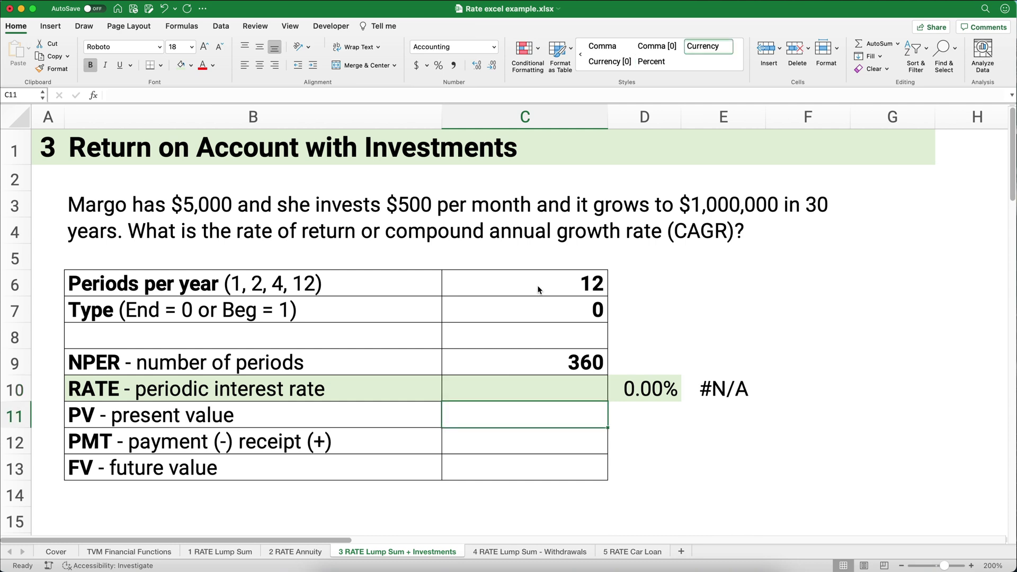
type("5000")
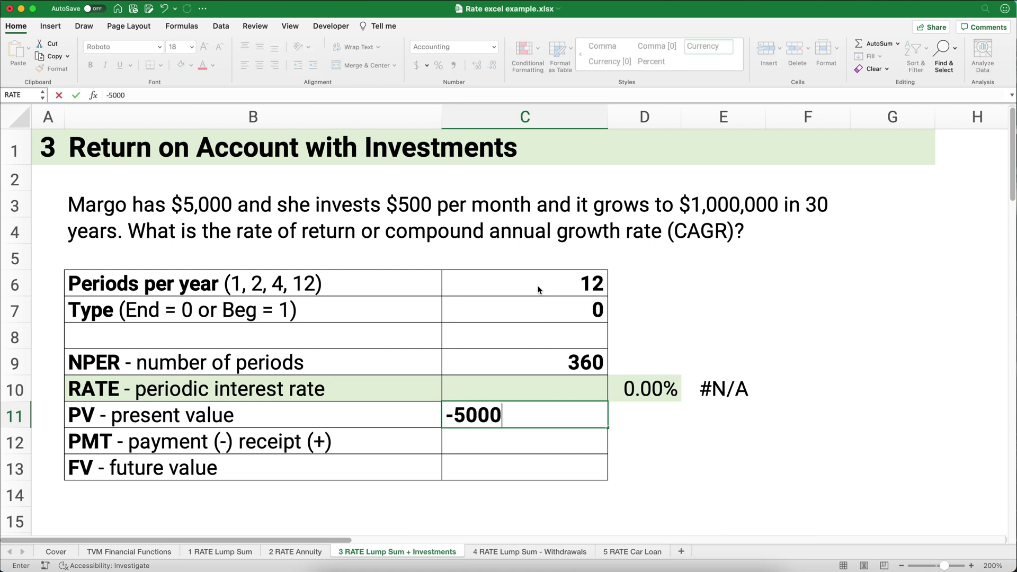
key("Return")
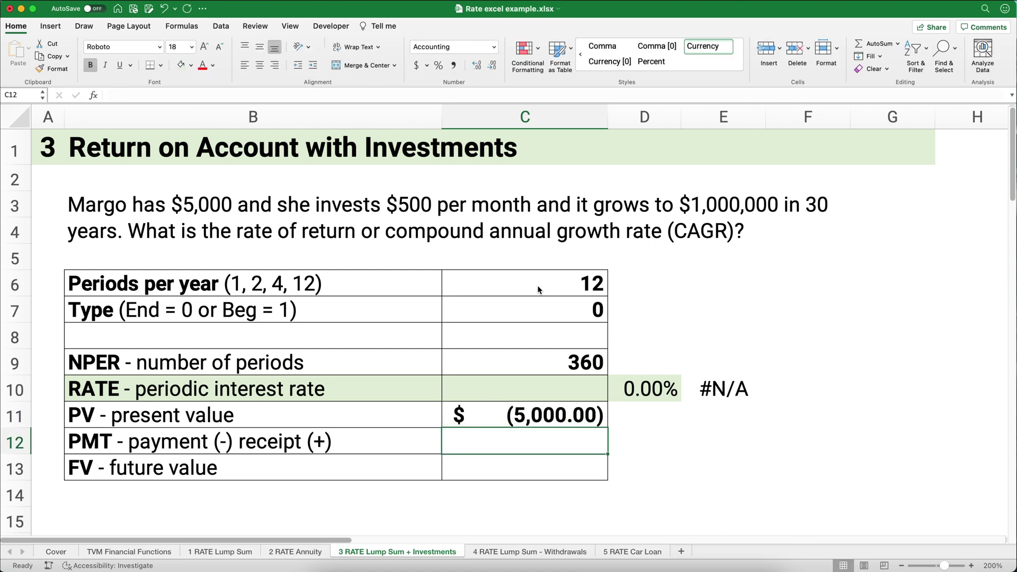
type("-500")
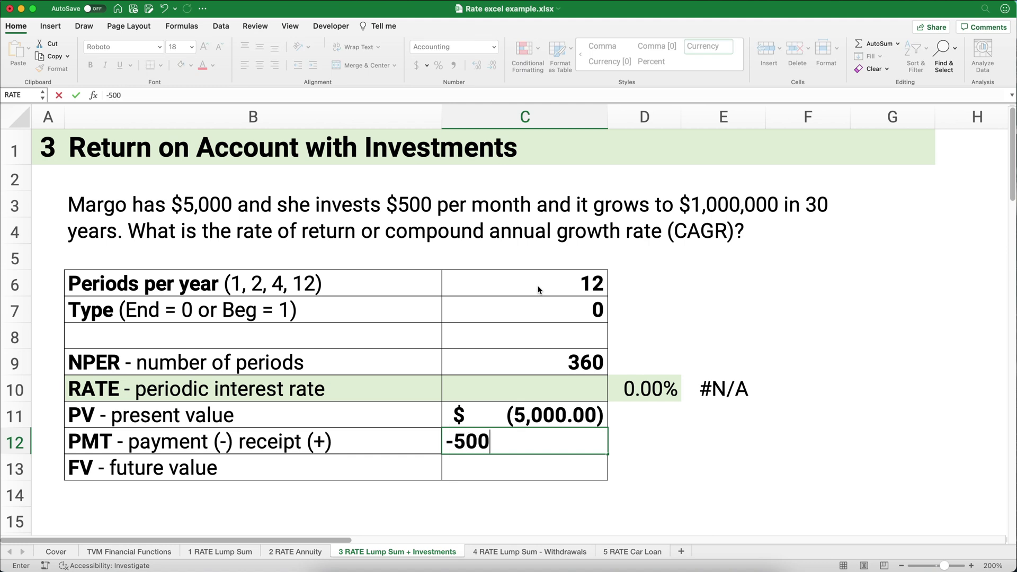
key("Return")
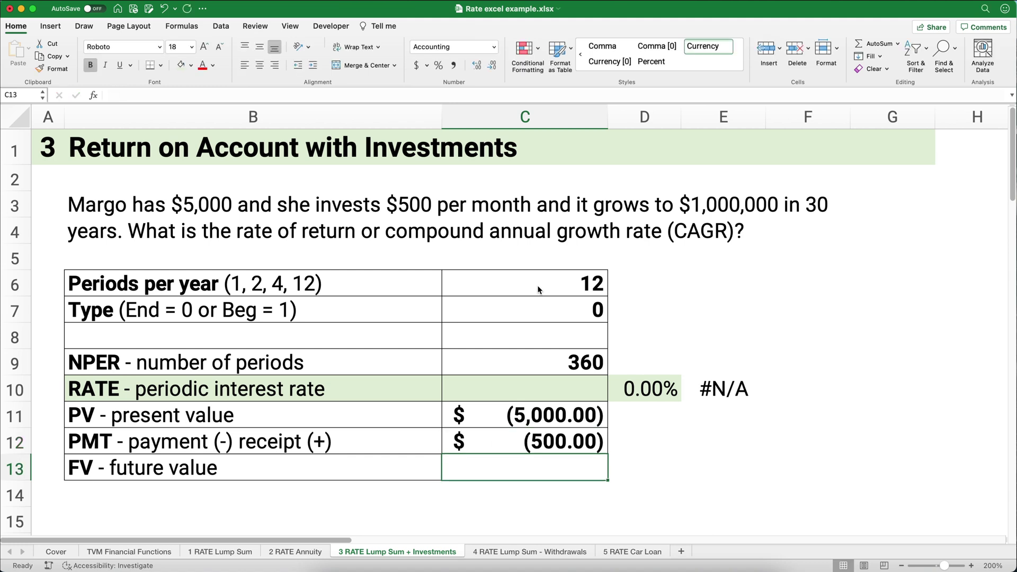
type("1000000")
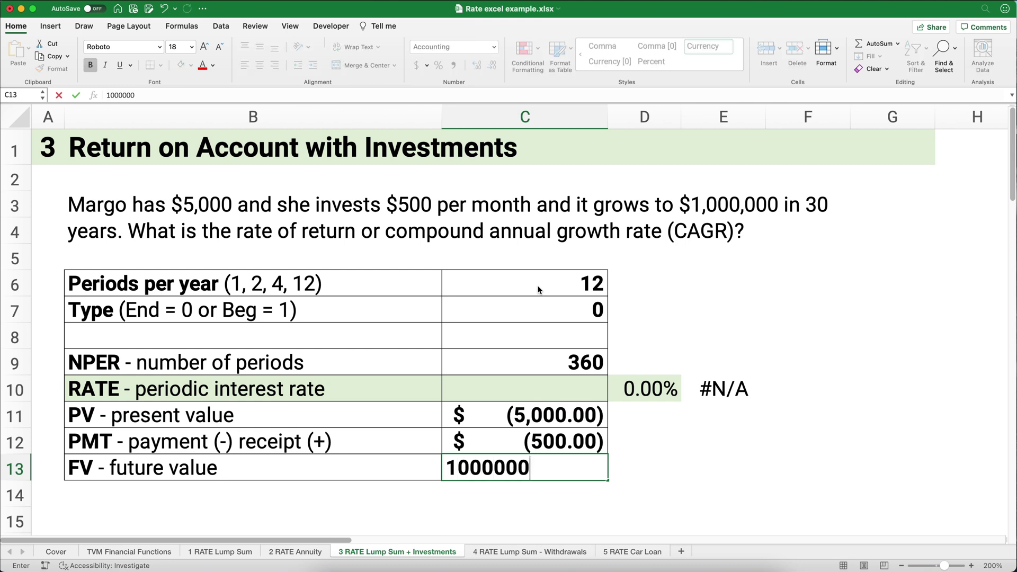
key("Return")
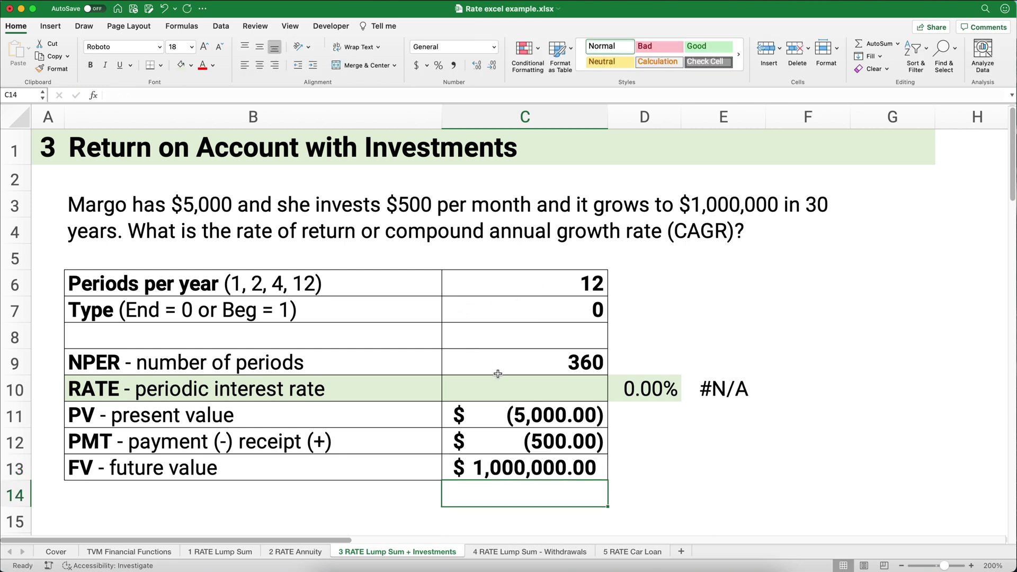
- Insert the RATE function in C10 of the investments sheet, with Nper set to C9 and Pmt to C12
left_click(526, 383)
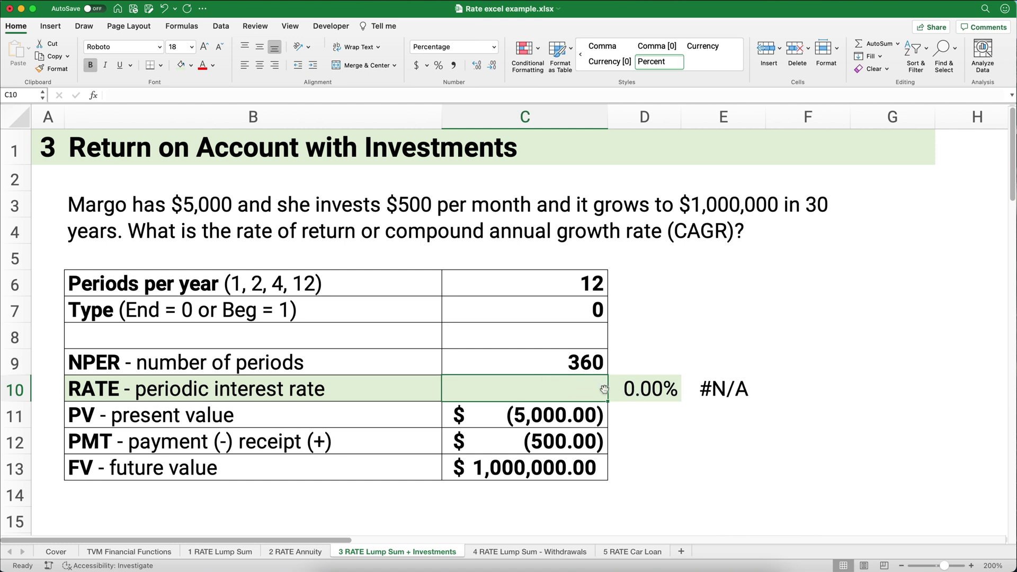
left_click(93, 96)
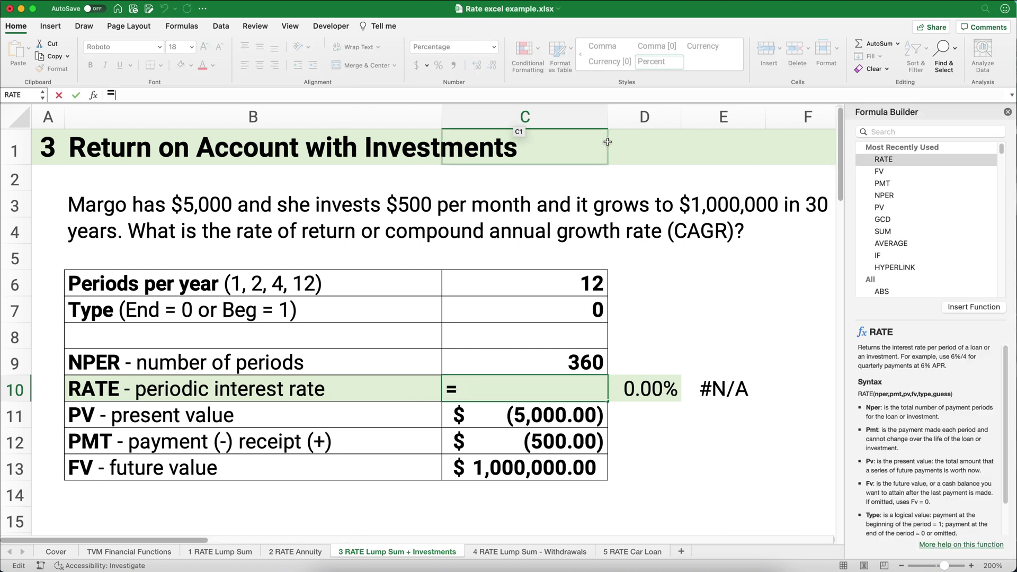
double_click(894, 162)
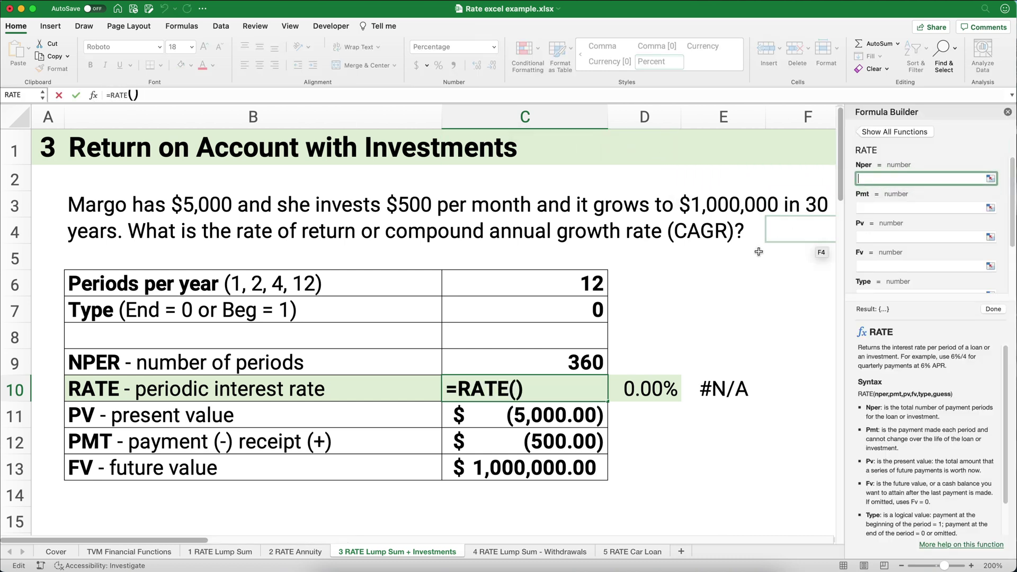
left_click(576, 362)
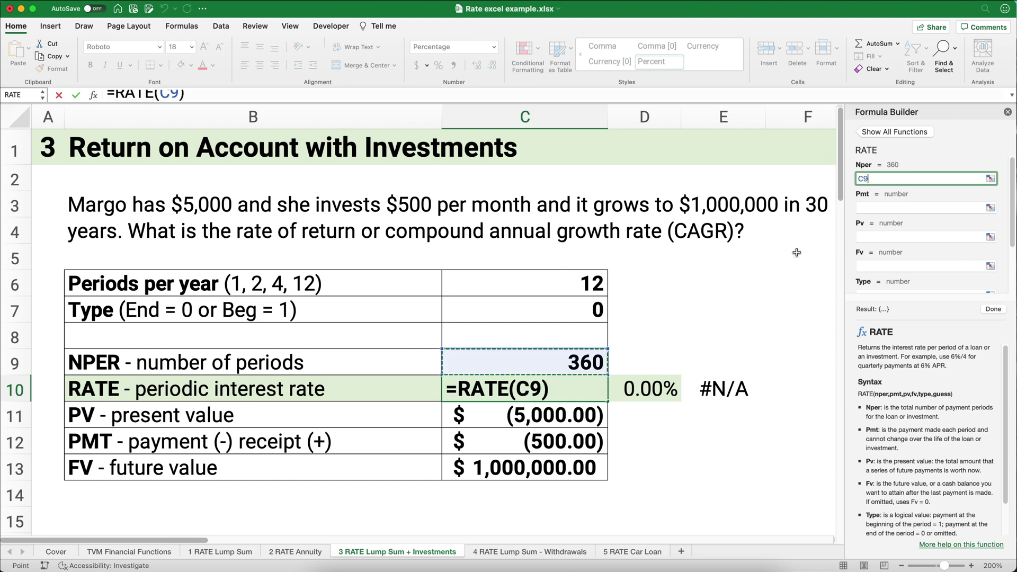
left_click(868, 206)
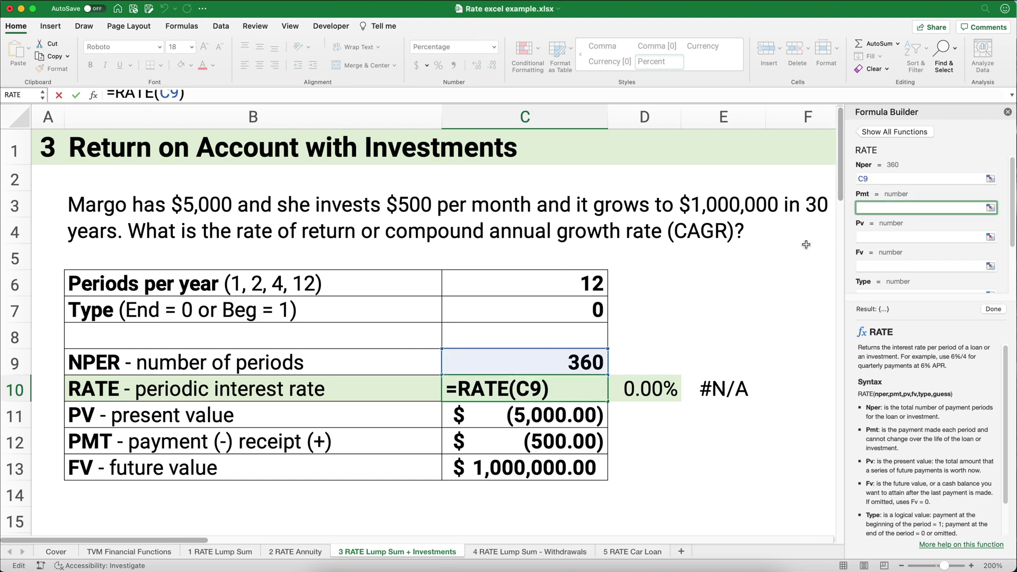
left_click(548, 446)
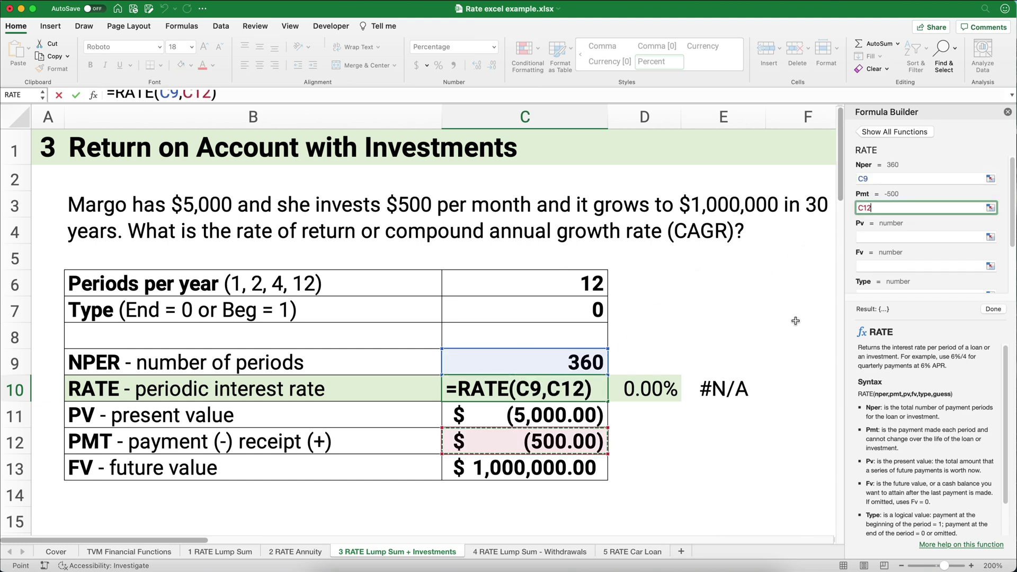
- Set RATE's Pv argument to C11, Fv to C13 and Type to C7, leave Guess blank, and finish the formula
left_click(871, 237)
left_click(565, 417)
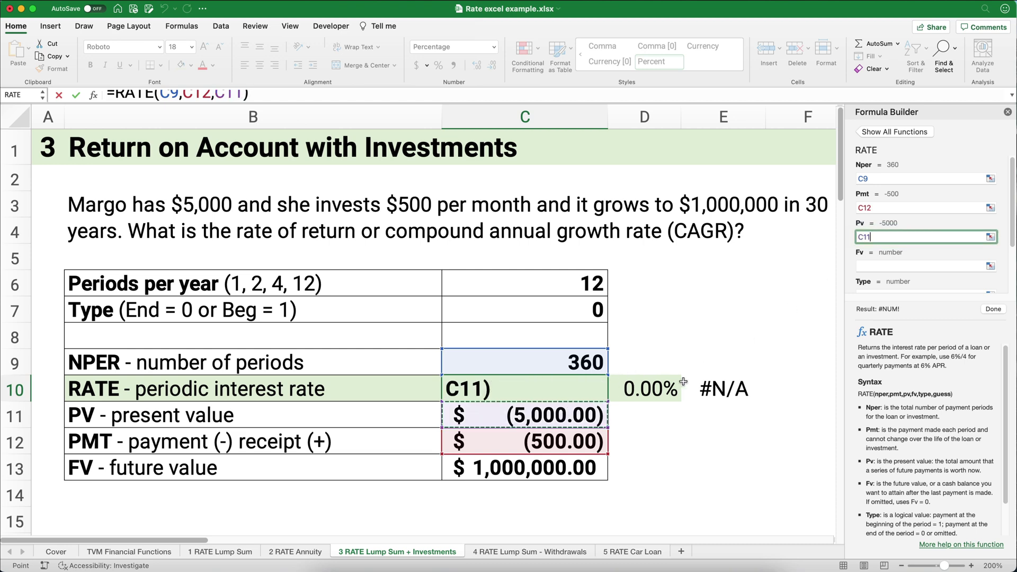
left_click(871, 265)
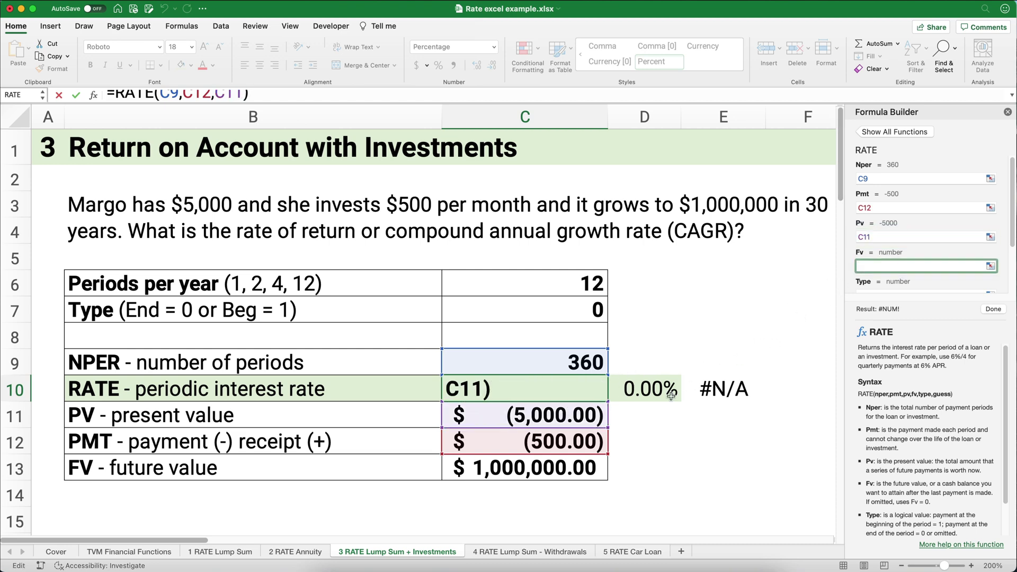
left_click(572, 457)
scroll(878, 263, "down", 1)
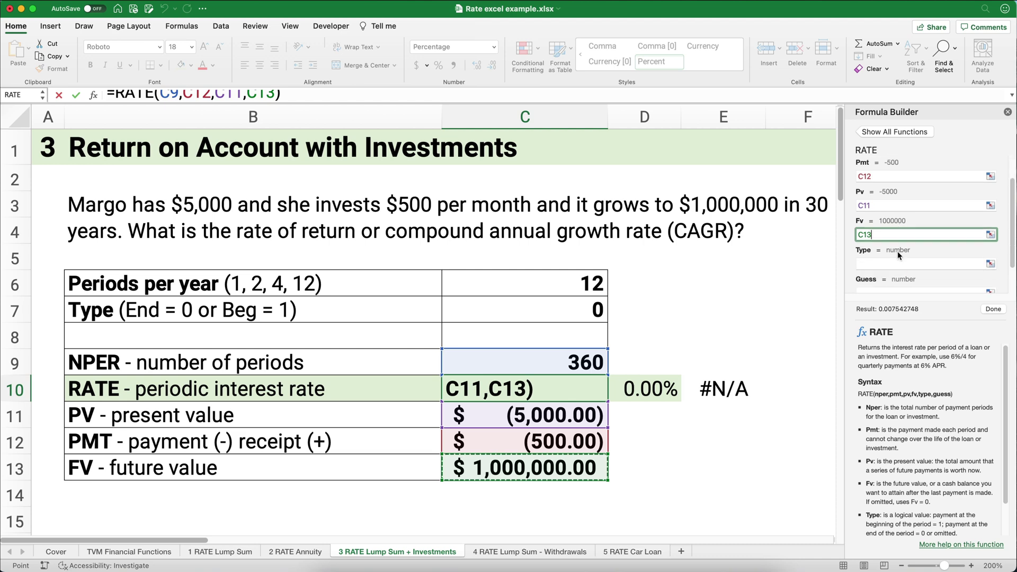
left_click(877, 263)
left_click(587, 311)
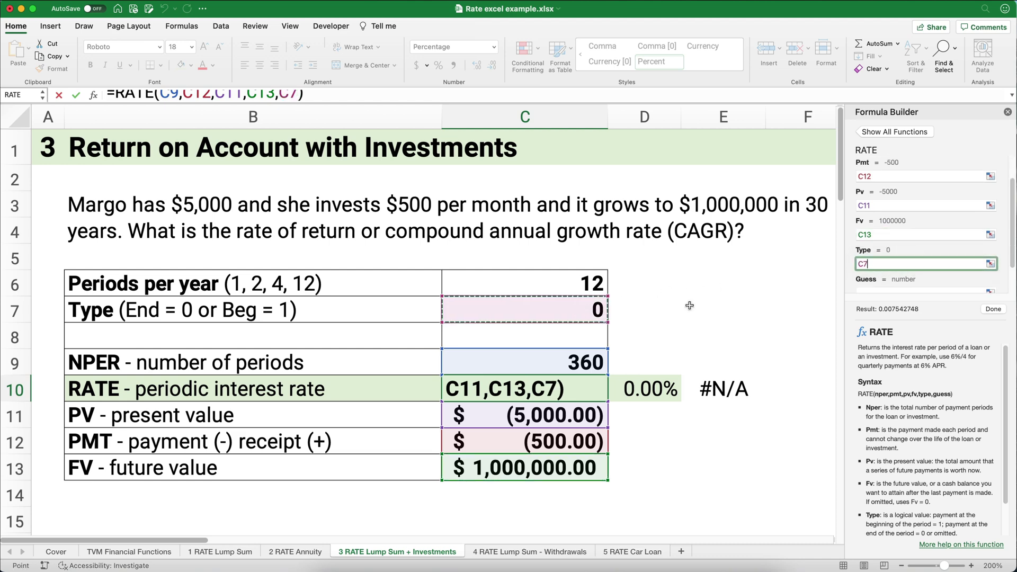
scroll(852, 249, "down", 1)
left_click(990, 310)
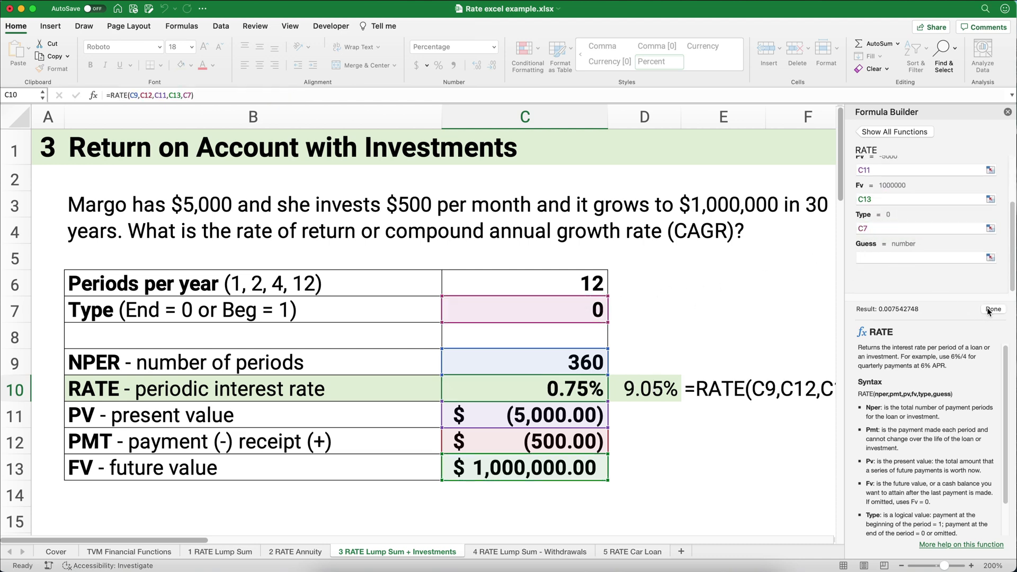
left_click(1007, 113)
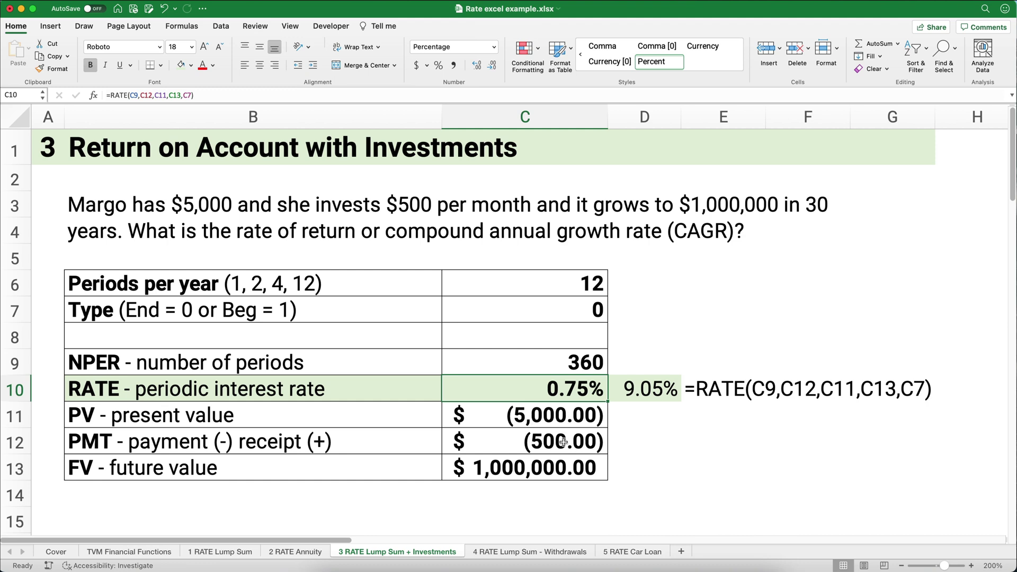
- Switch to the 4 RATE Lump Sum - Withdrawals sheet and clear the values in C6:C13
left_click(535, 461)
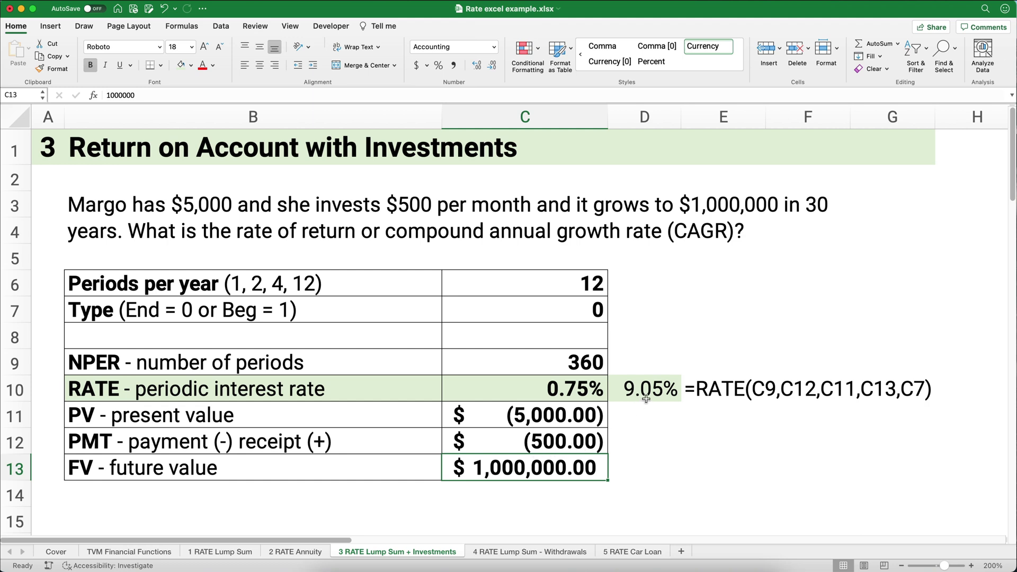
left_click(521, 553)
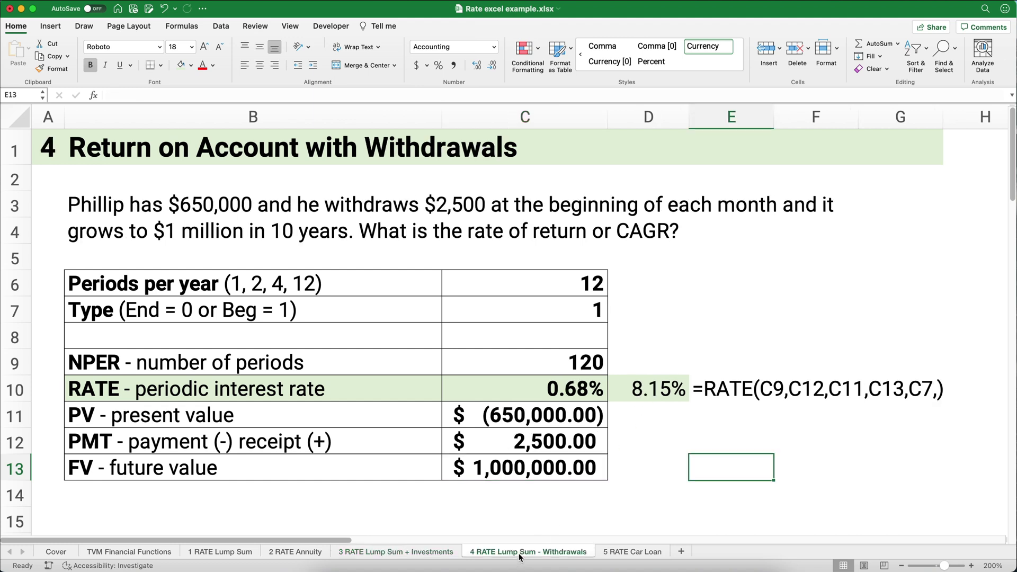
left_click_drag(539, 283, 548, 469)
key("Delete")
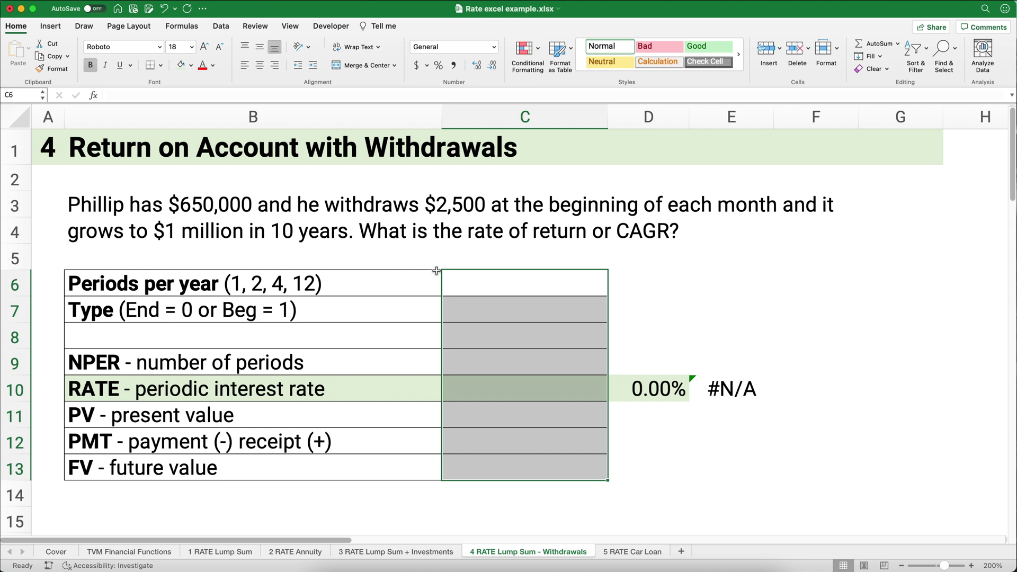
- Enter 12 periods per year in C6, payment type 1 in C7 and 120 as the number of periods in C9
left_click(558, 285)
type("12")
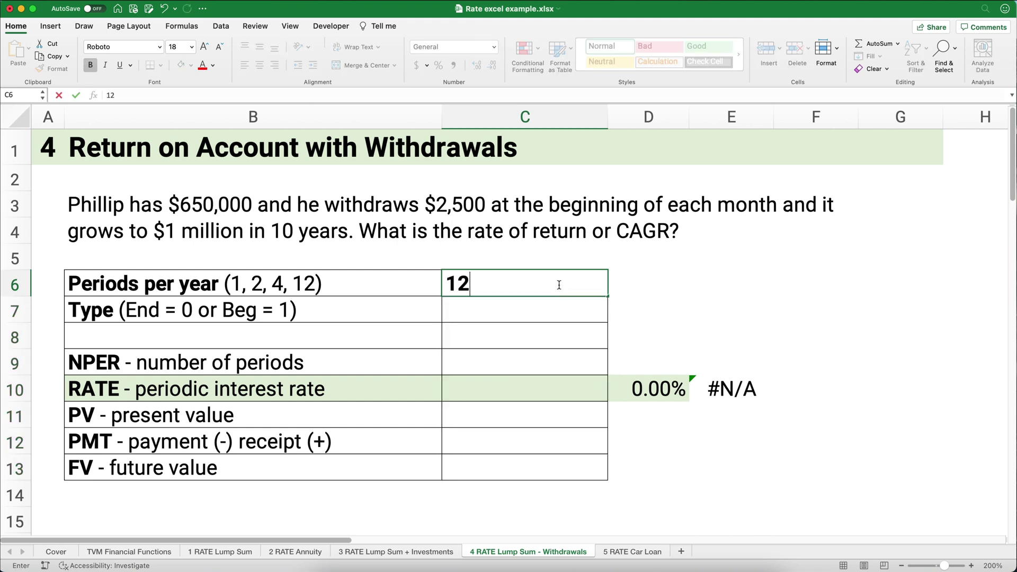
key("Return")
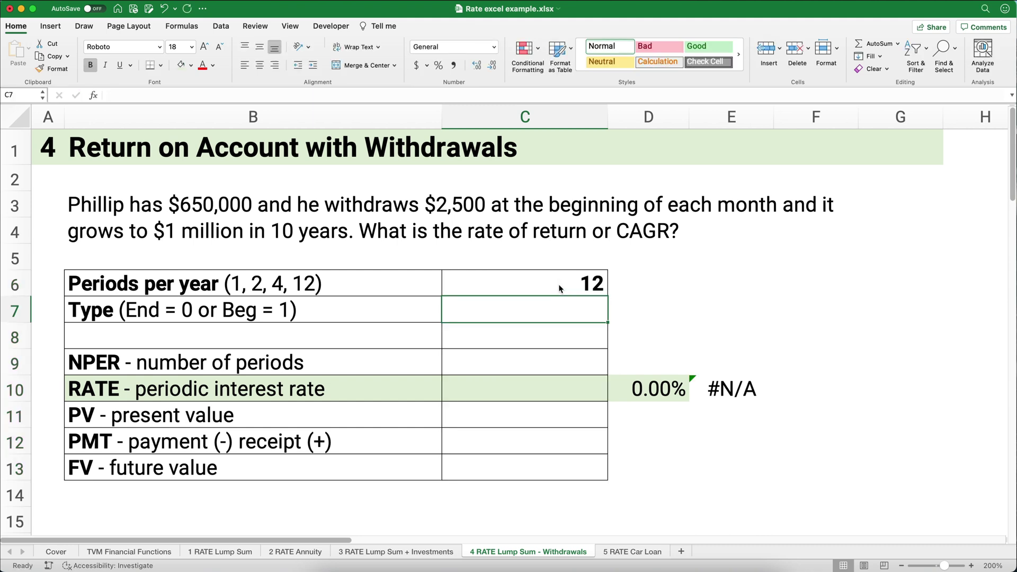
type("1")
key("Return")
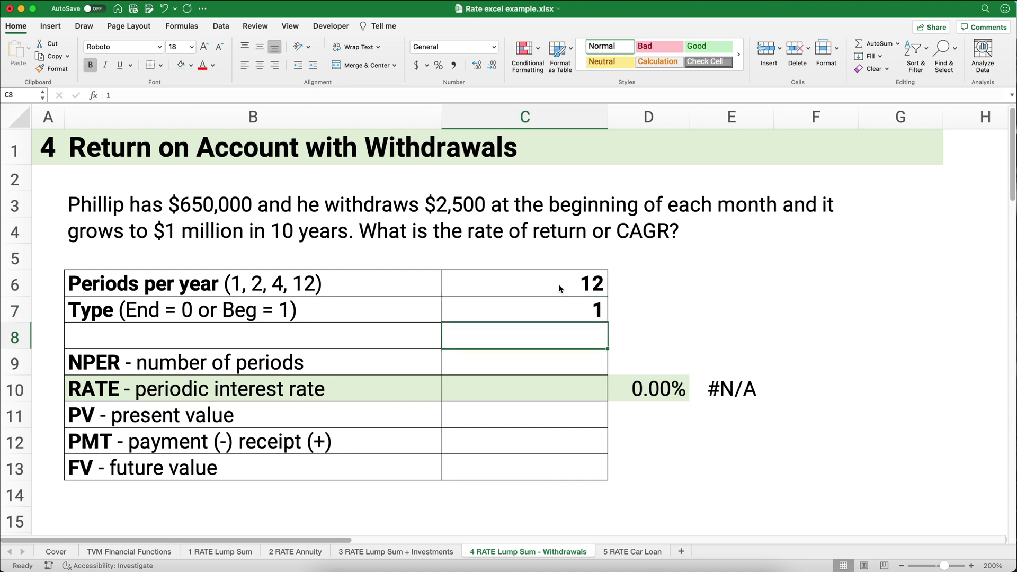
key("Return")
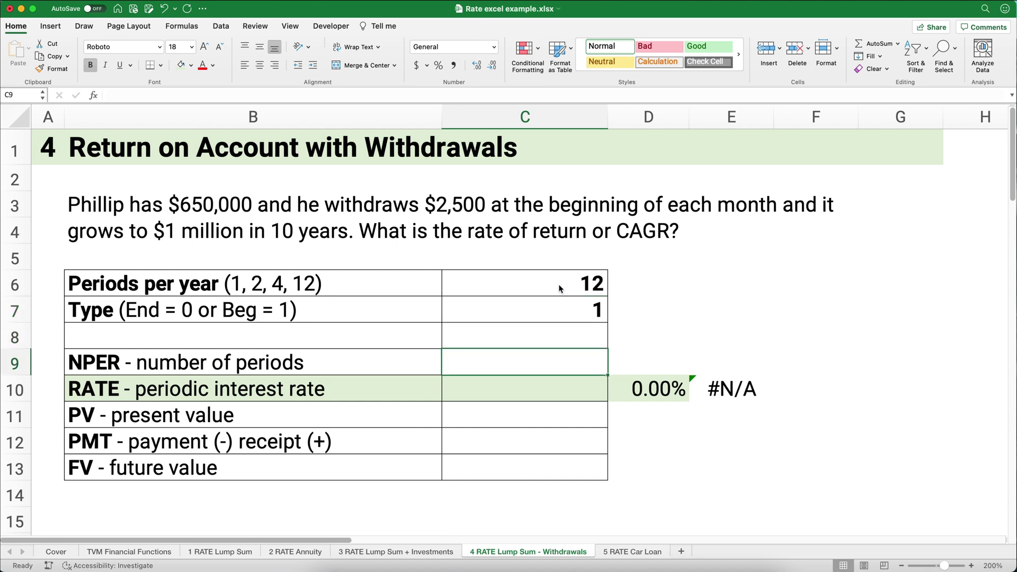
type("120")
key("Return")
- Enter a present value of -650000 in C11, a payment of 2500 in C12 and a future value of 1000000 in C13
key("Return")
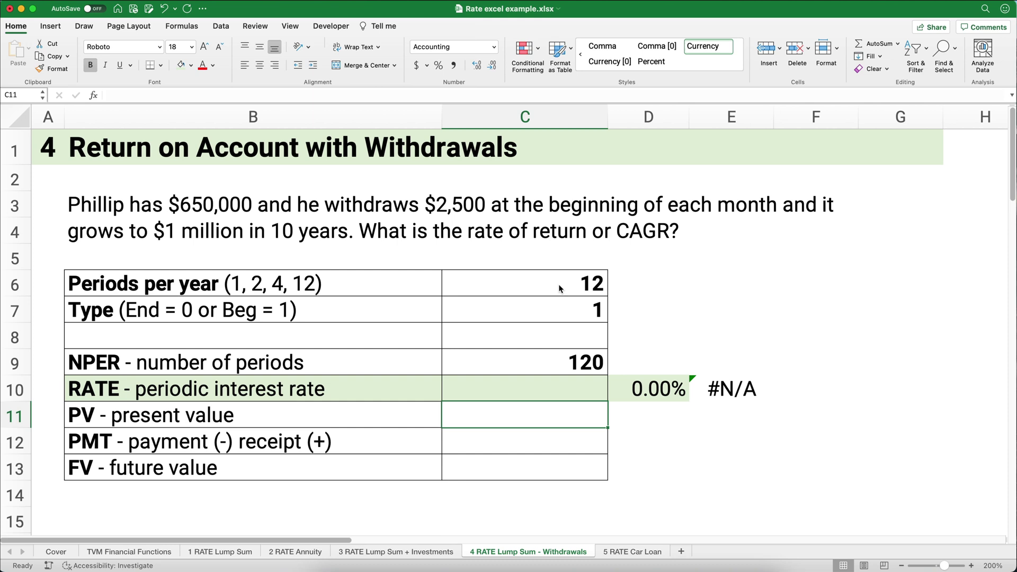
type("-650000")
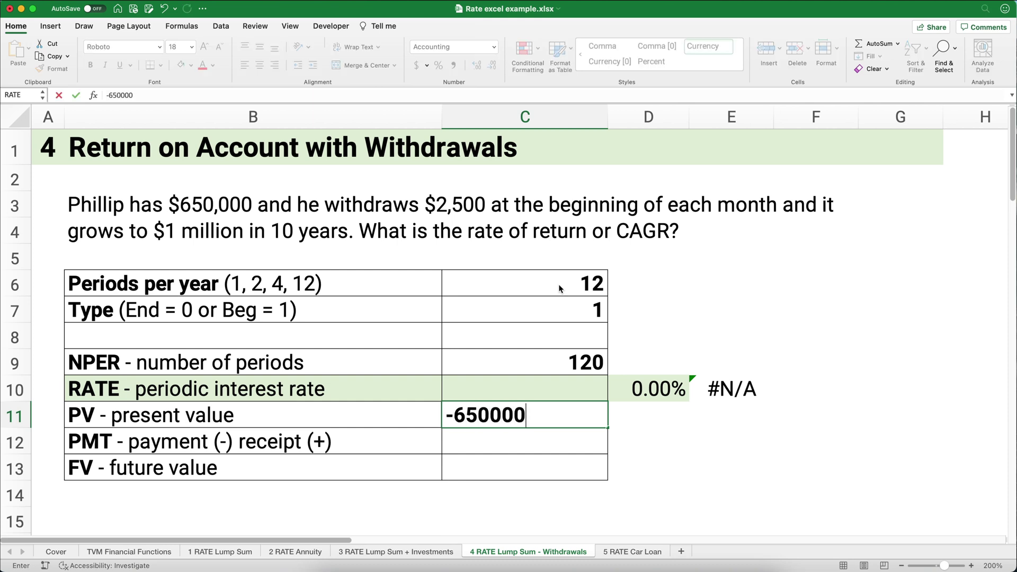
key("Return")
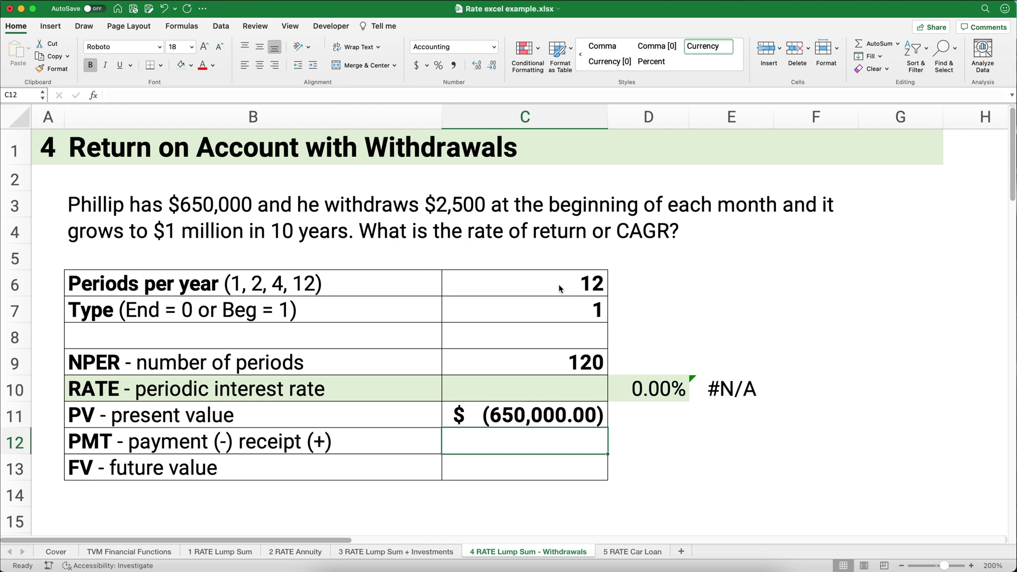
type("2500")
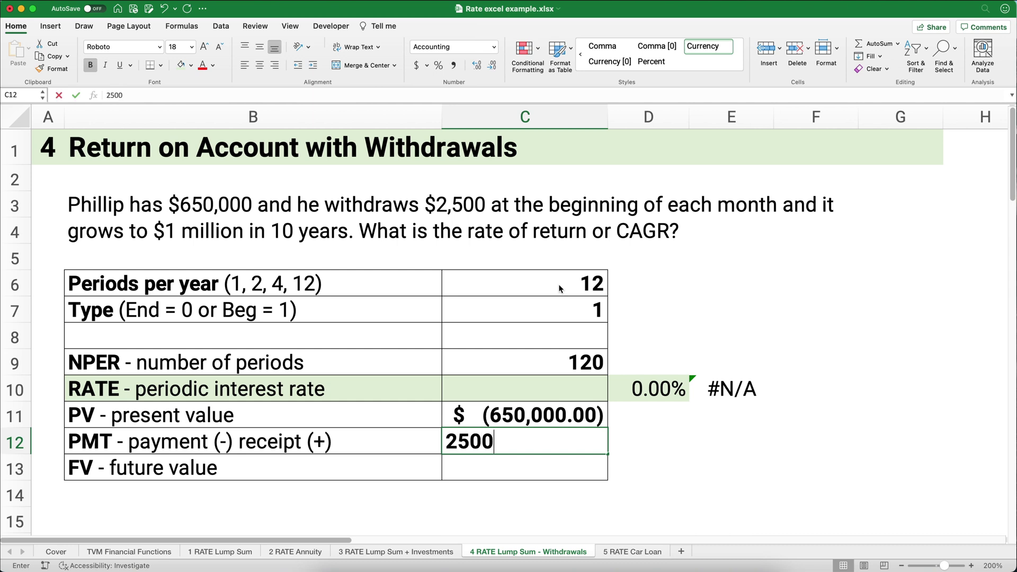
key("Return")
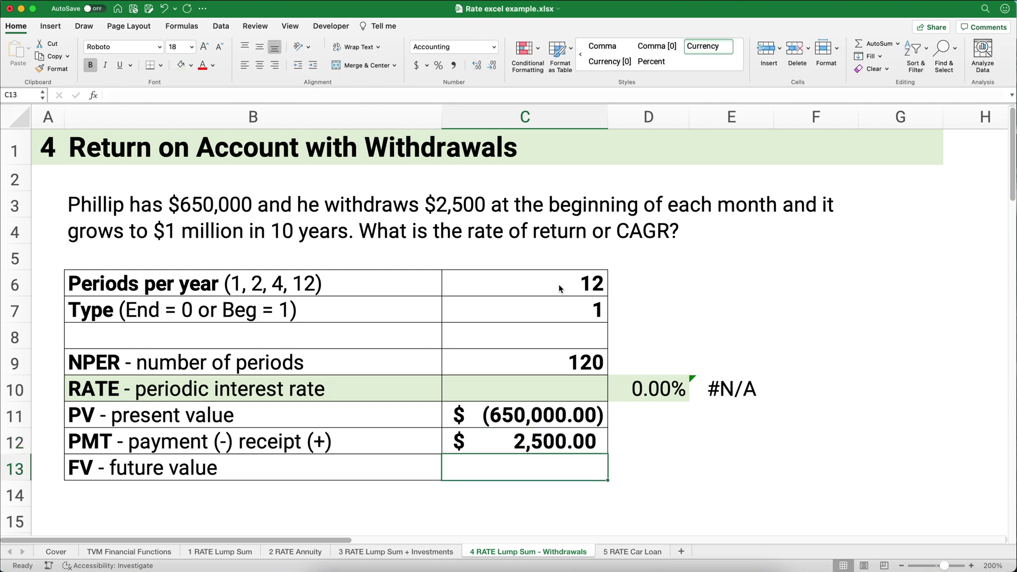
type("1000000")
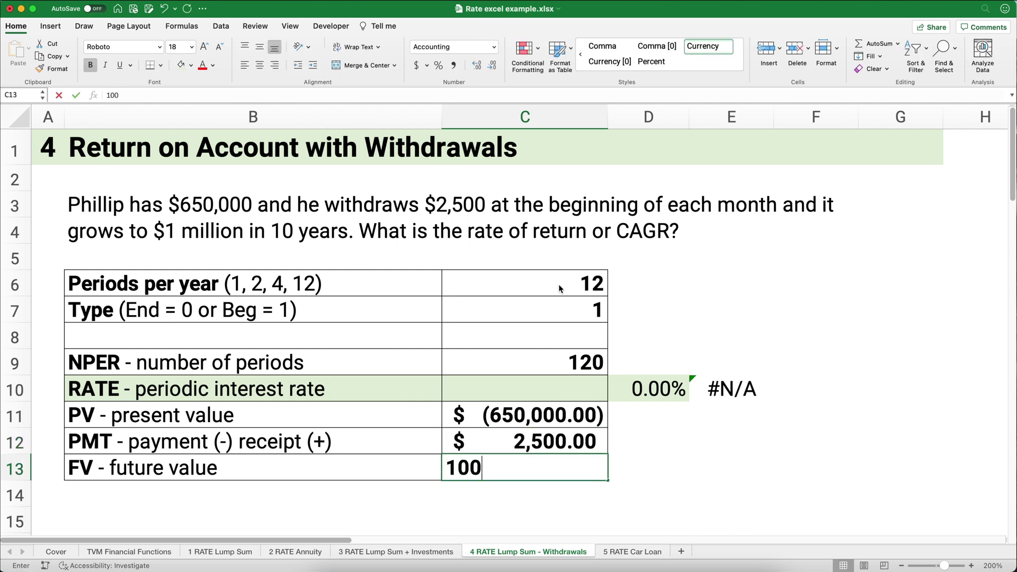
key("Return")
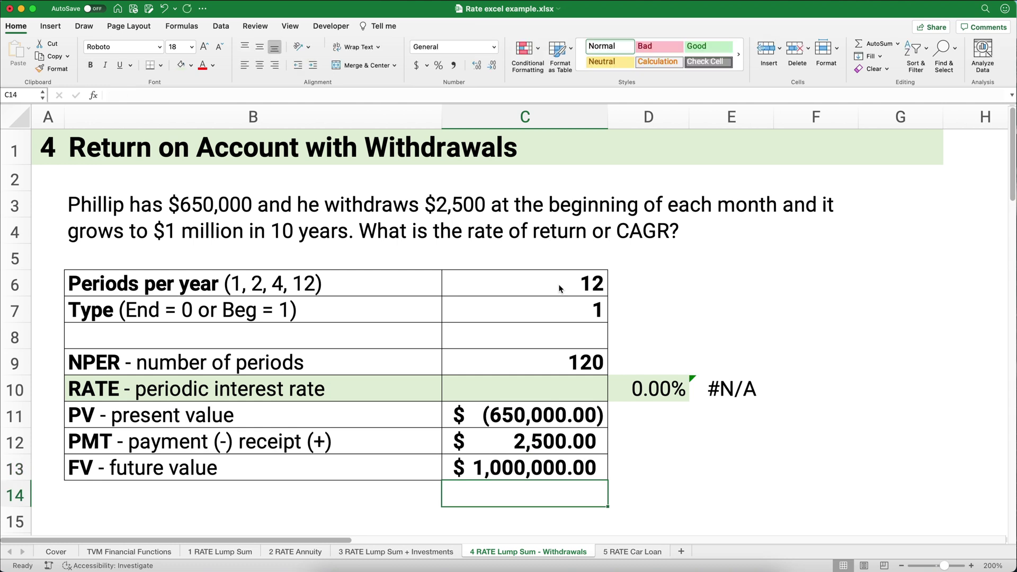
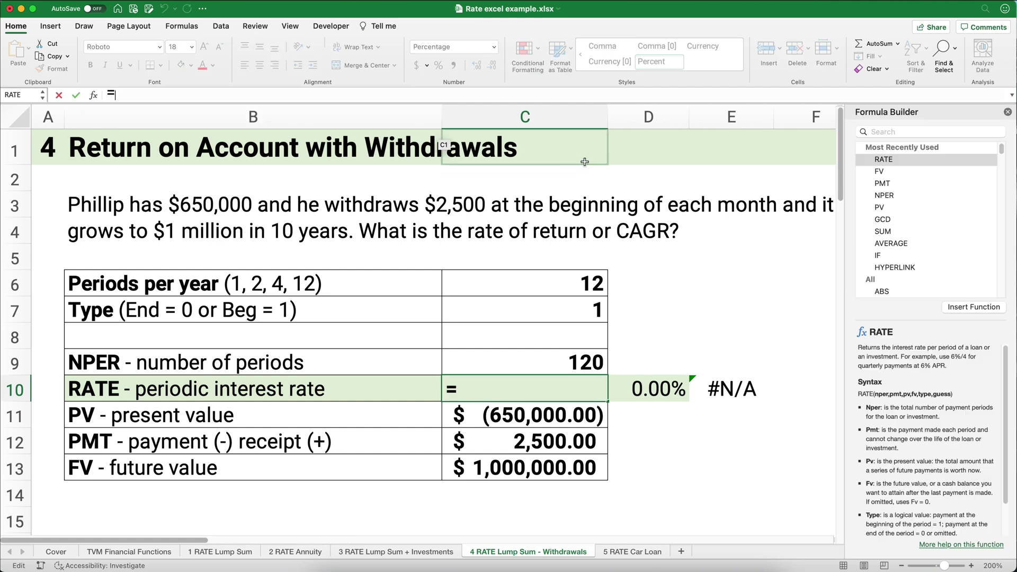
- Insert the RATE function in C10 of the withdrawals sheet, with Nper set to C9 and Pmt to C12
left_click(882, 160)
double_click(882, 160)
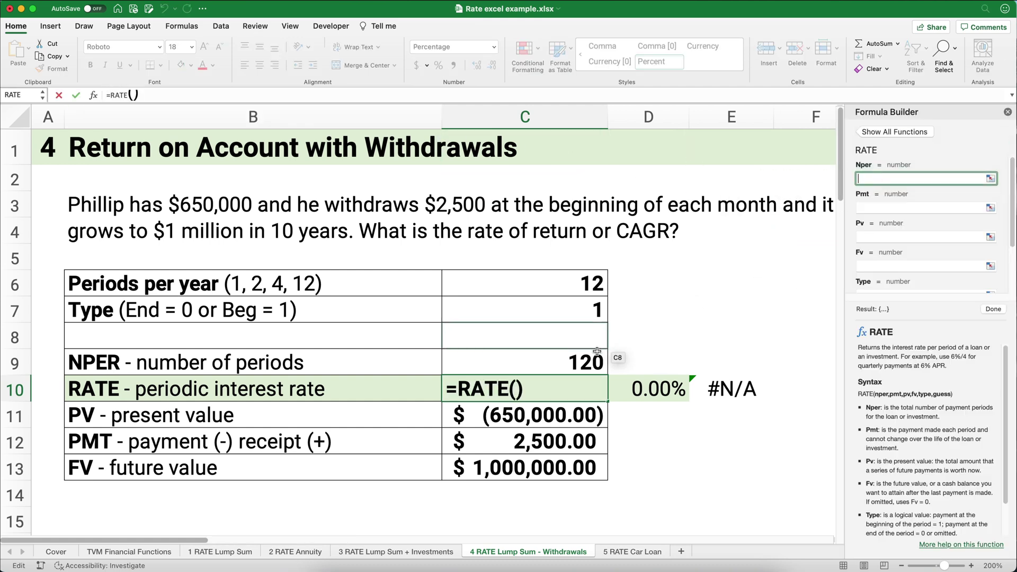
left_click(550, 363)
left_click(869, 207)
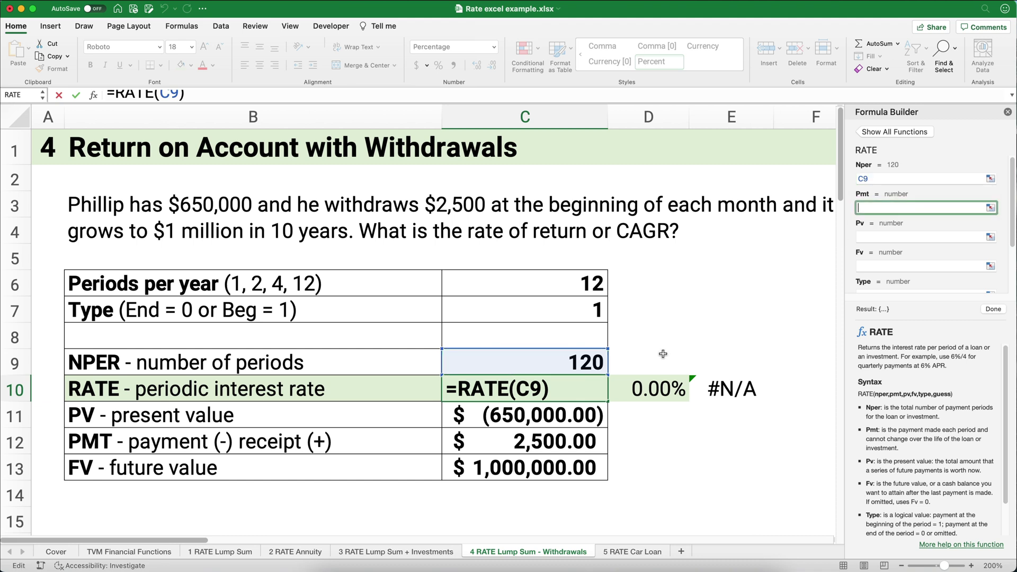
left_click(562, 437)
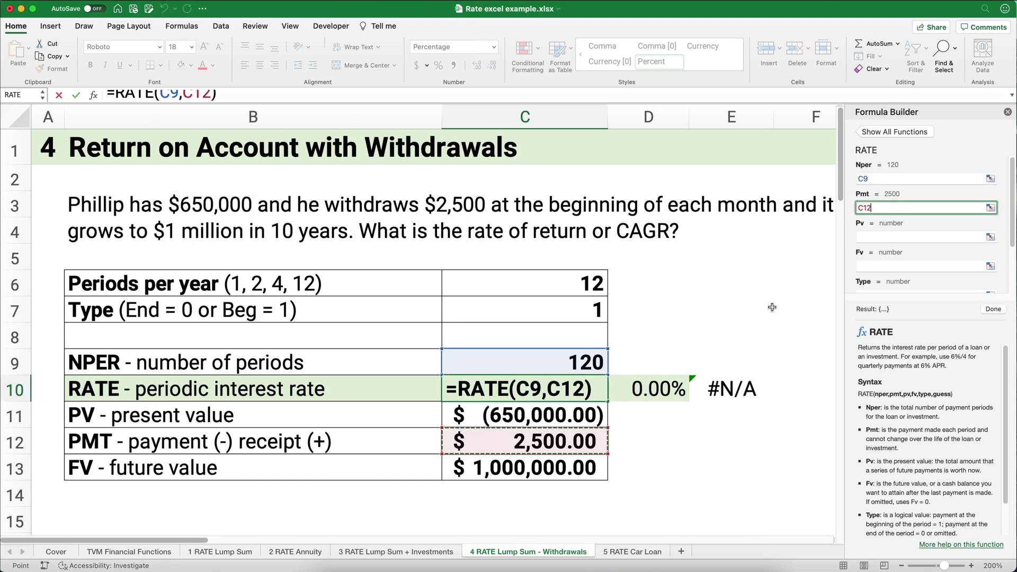
- Set the withdrawals RATE formula's Pv to C11, Fv to C13 and Type to C7, leave Guess blank, and finish it
left_click(860, 237)
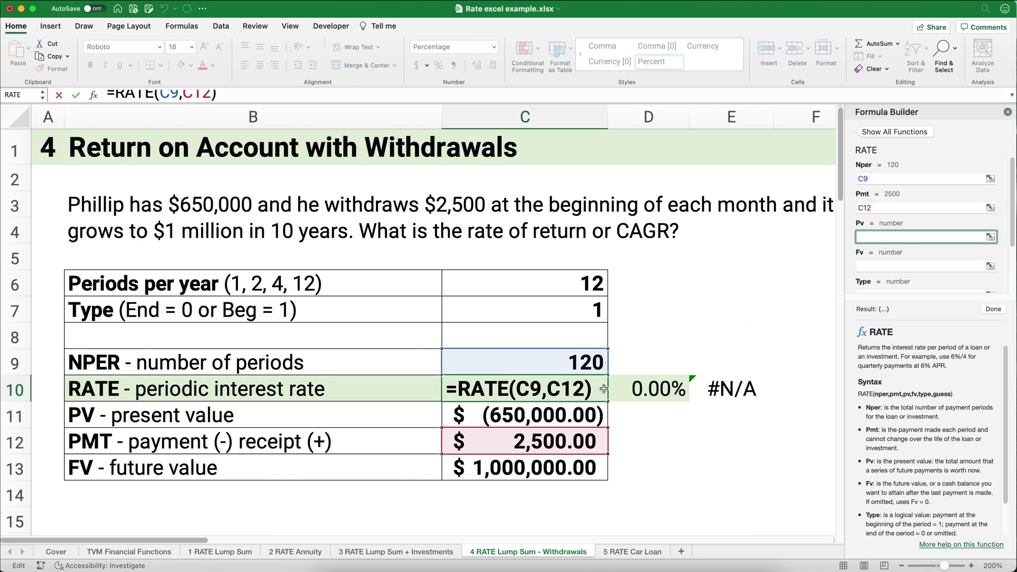
left_click(568, 419)
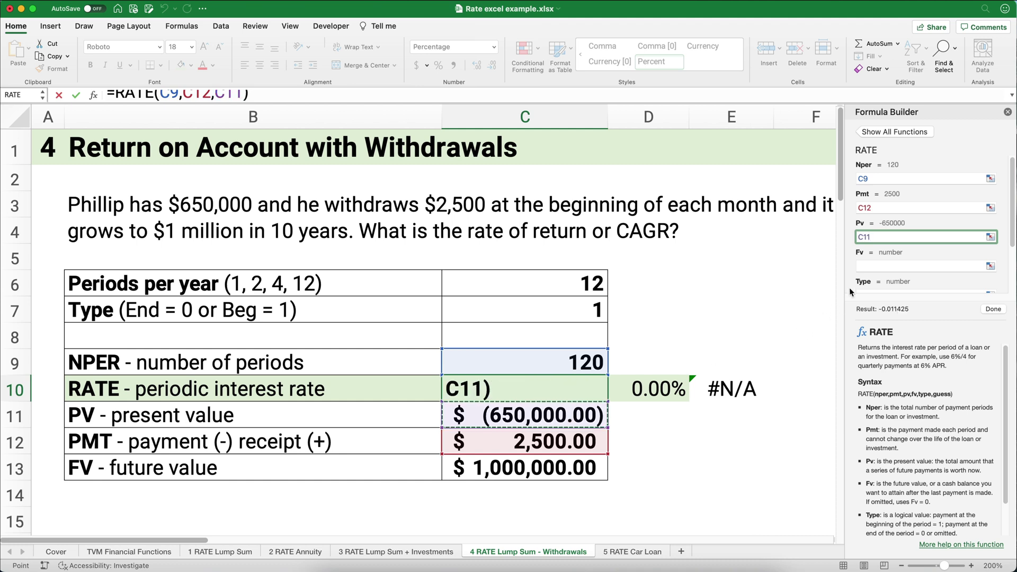
left_click(878, 265)
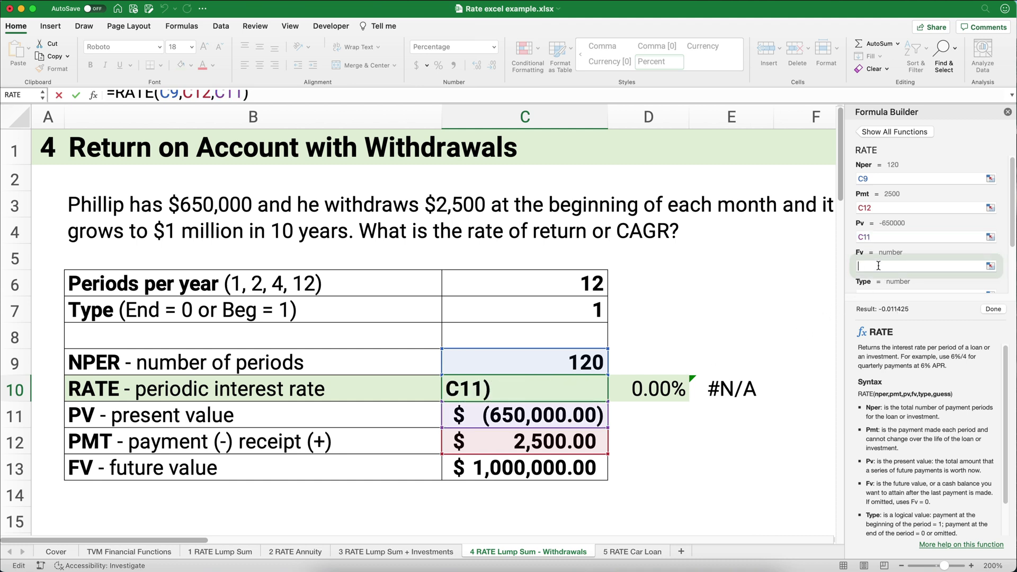
left_click(584, 467)
scroll(907, 242, "down", 2)
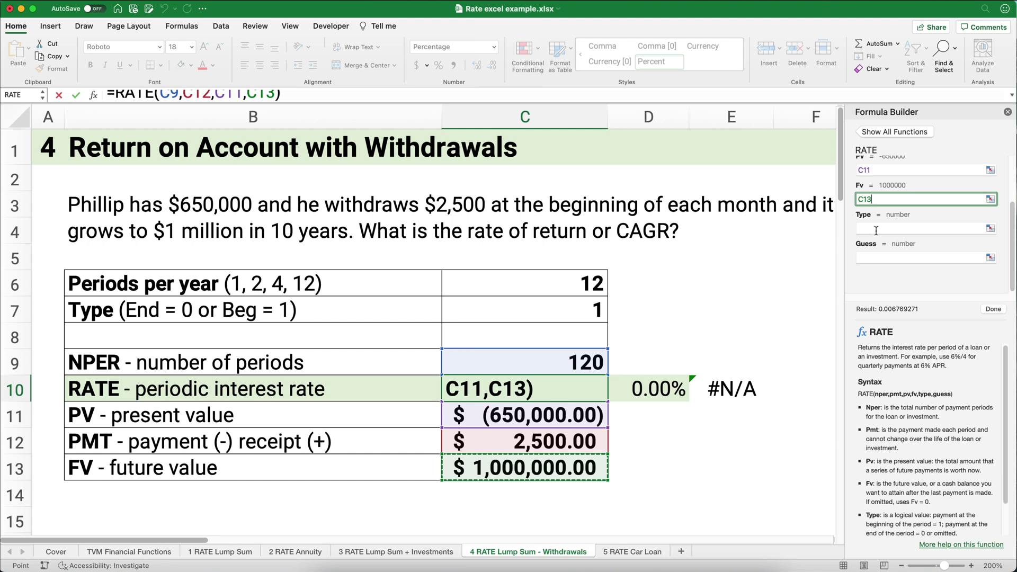
left_click(900, 228)
left_click(594, 308)
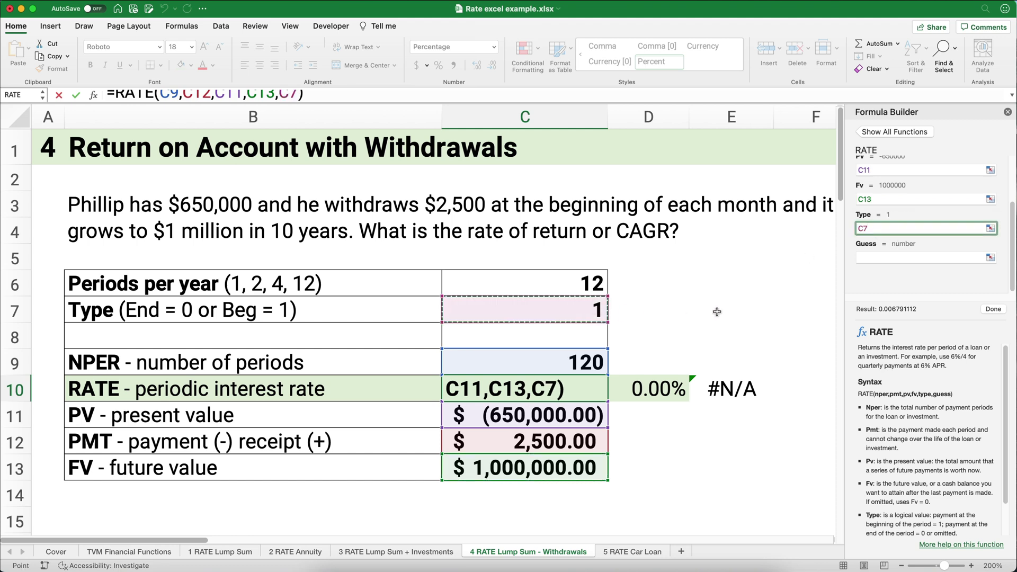
left_click(988, 308)
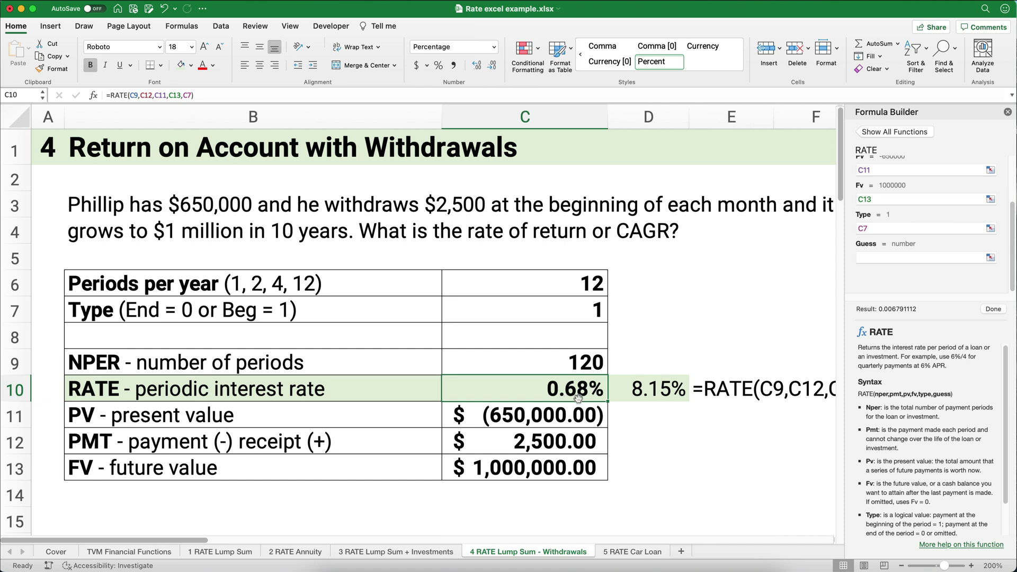
- Calculate the annual rate in D10 of the withdrawals sheet with the formula =C10*C6
left_click(641, 393)
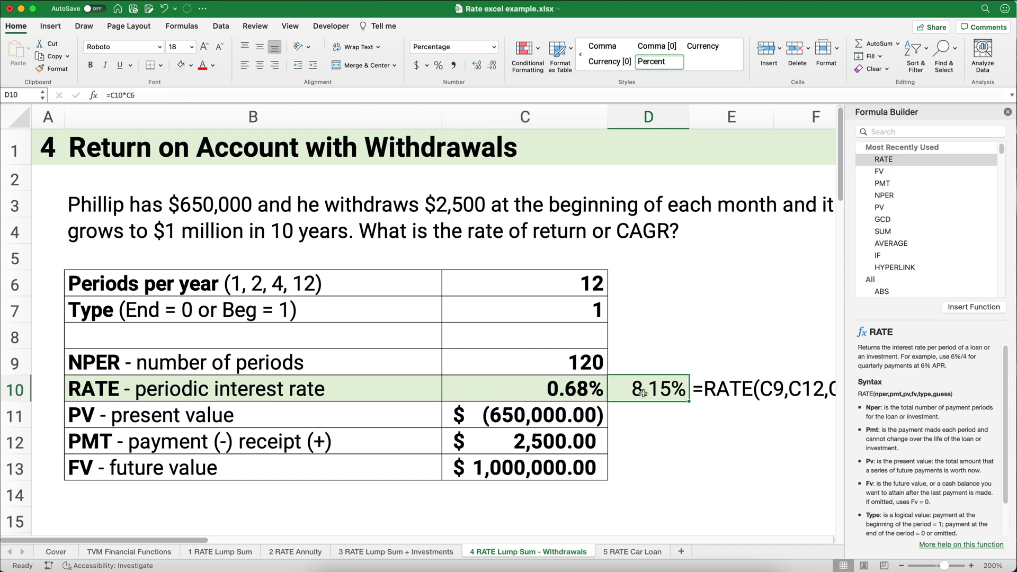
type("=")
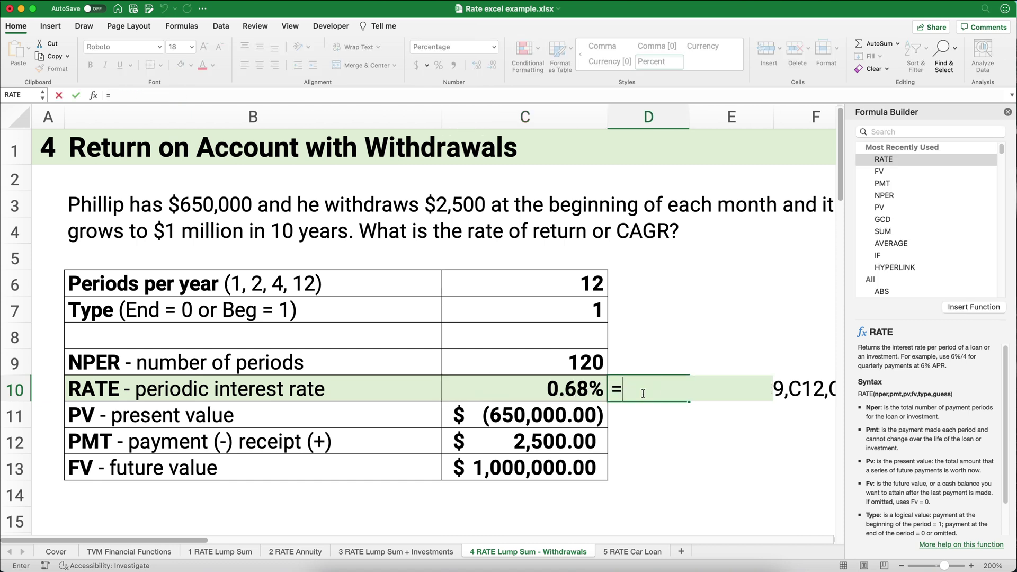
key("Left")
type("*")
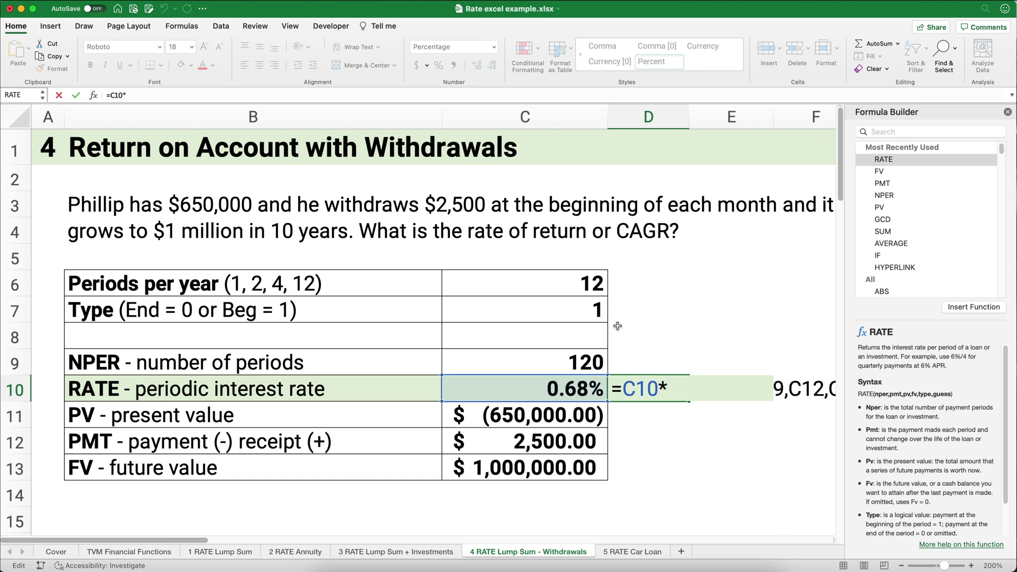
left_click(584, 283)
key("Return")
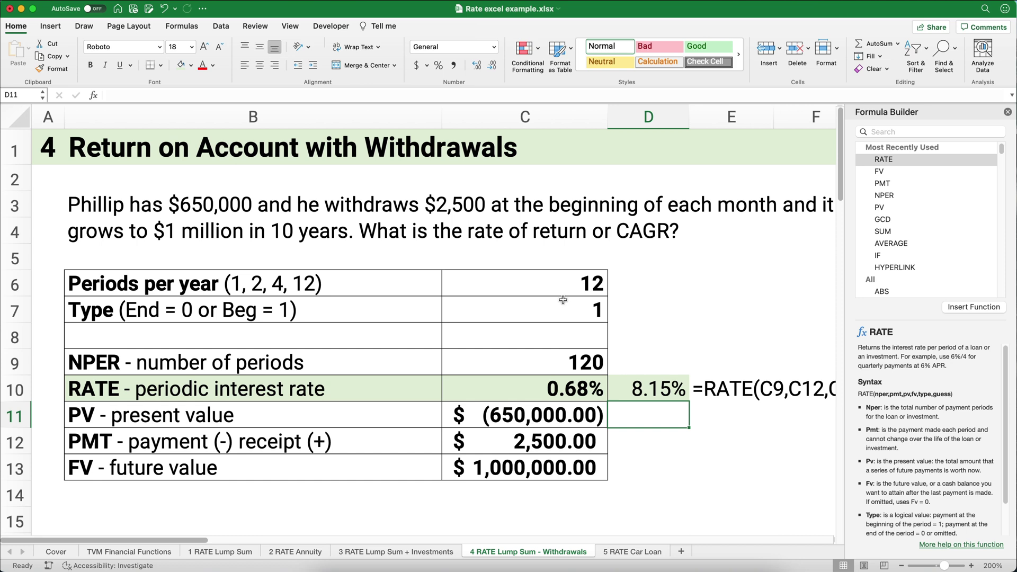
- Switch to the 5 RATE Car Loan sheet and clear the values in C6:C13
left_click(629, 552)
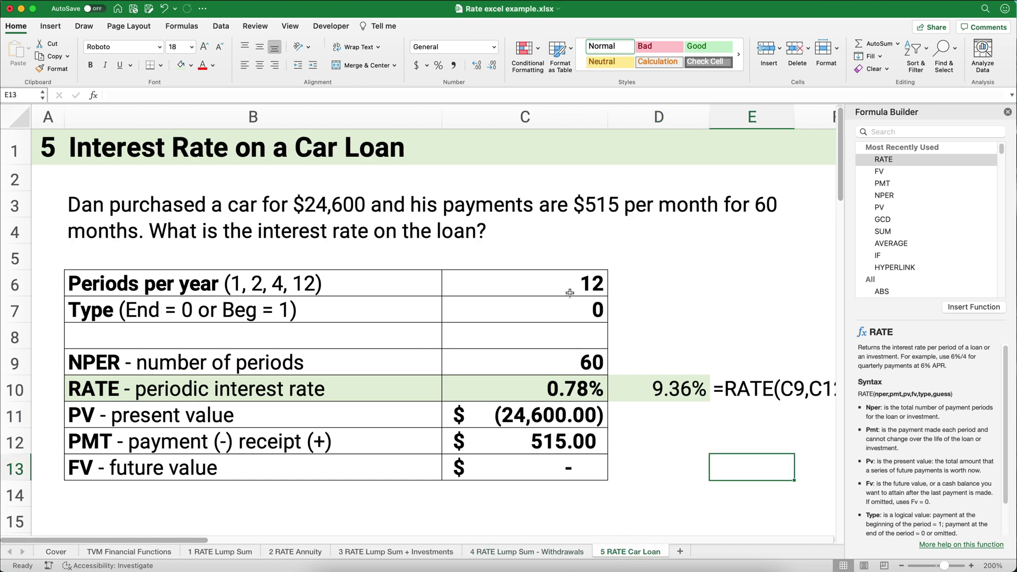
left_click_drag(570, 292, 568, 459)
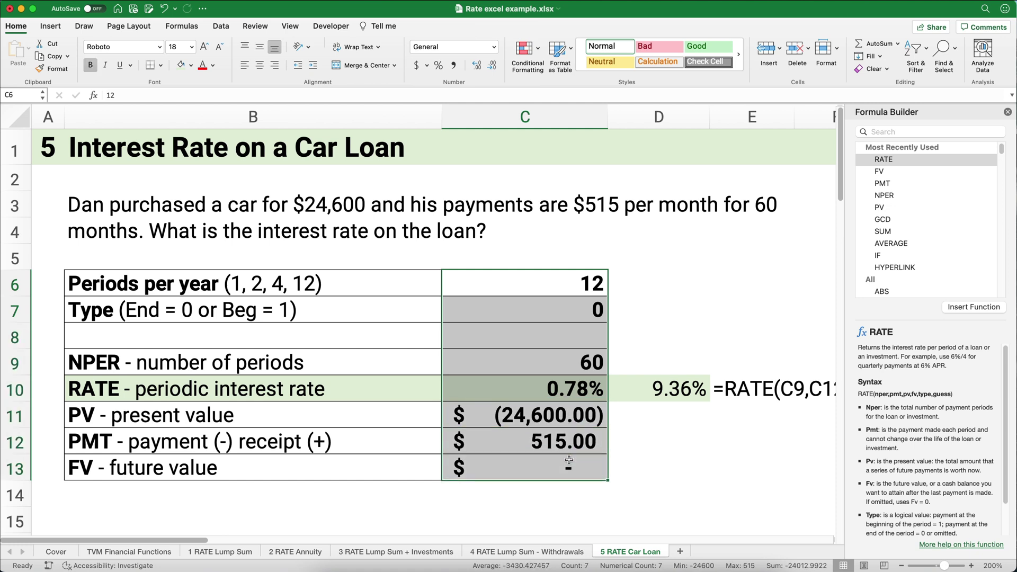
key("Delete")
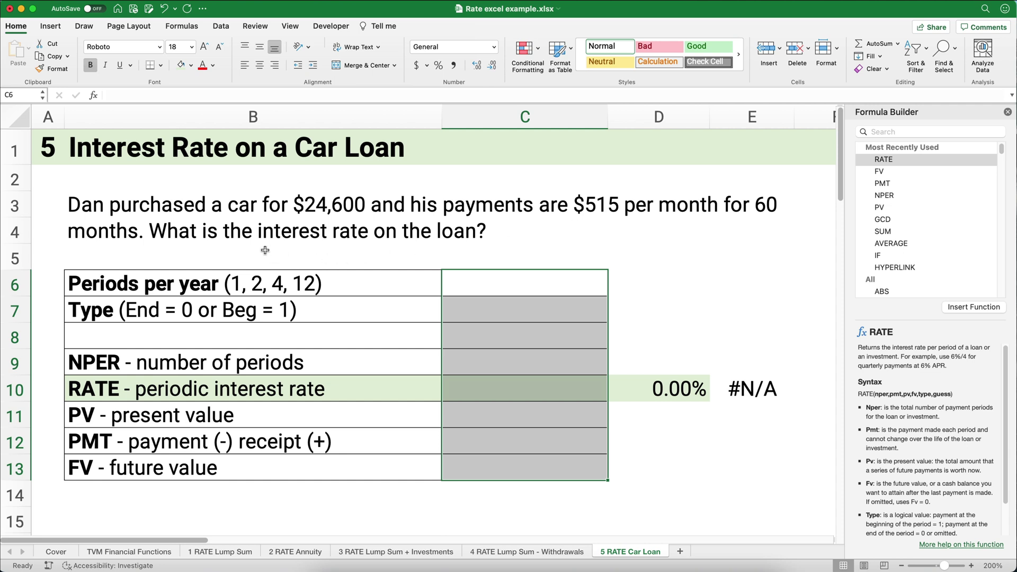
- Enter the car loan's 12 periods per year in C6, payment type 0 in C7 and 60 periods in C9
left_click(470, 284)
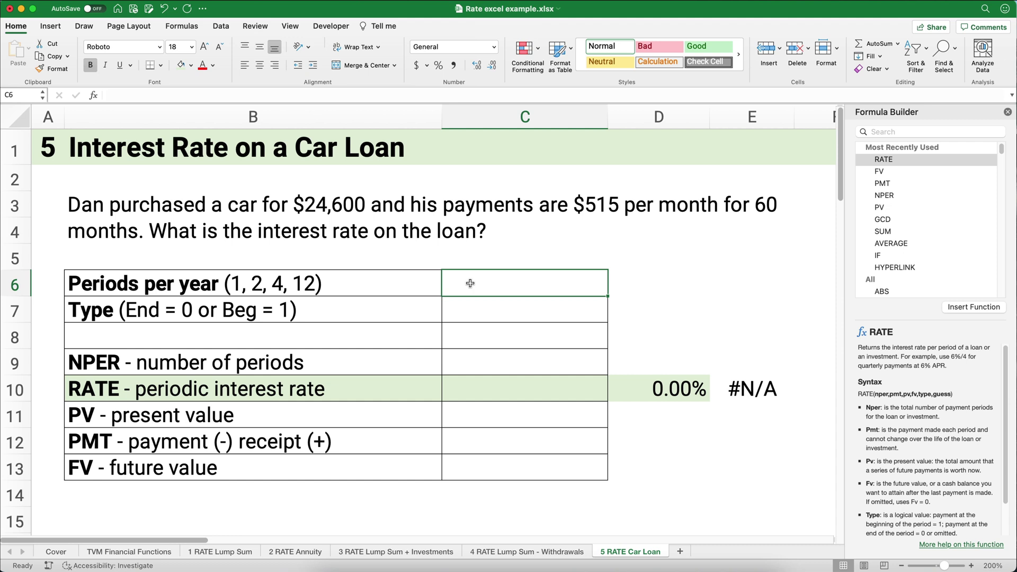
type("12")
key("Return")
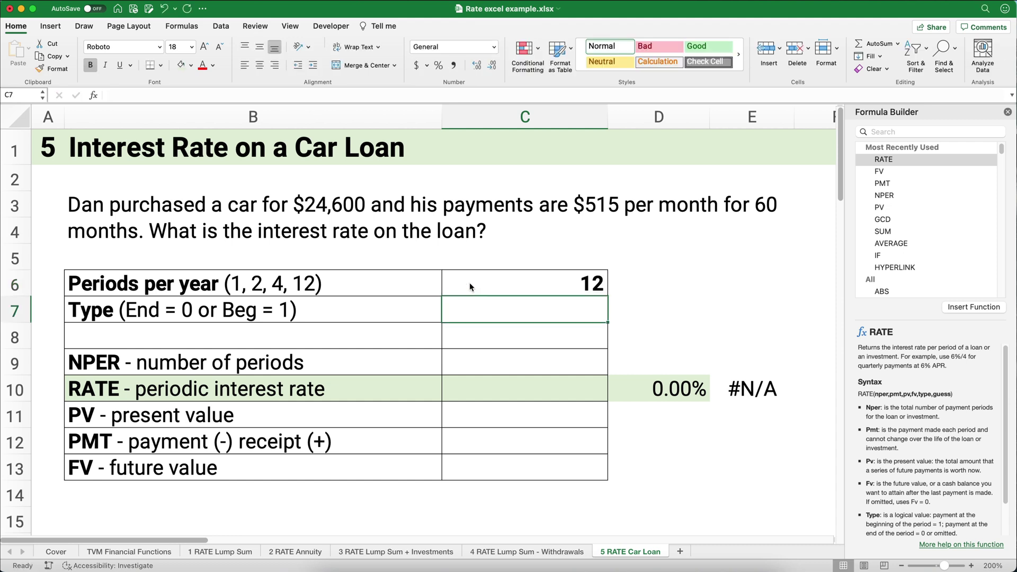
type("0")
key("Return")
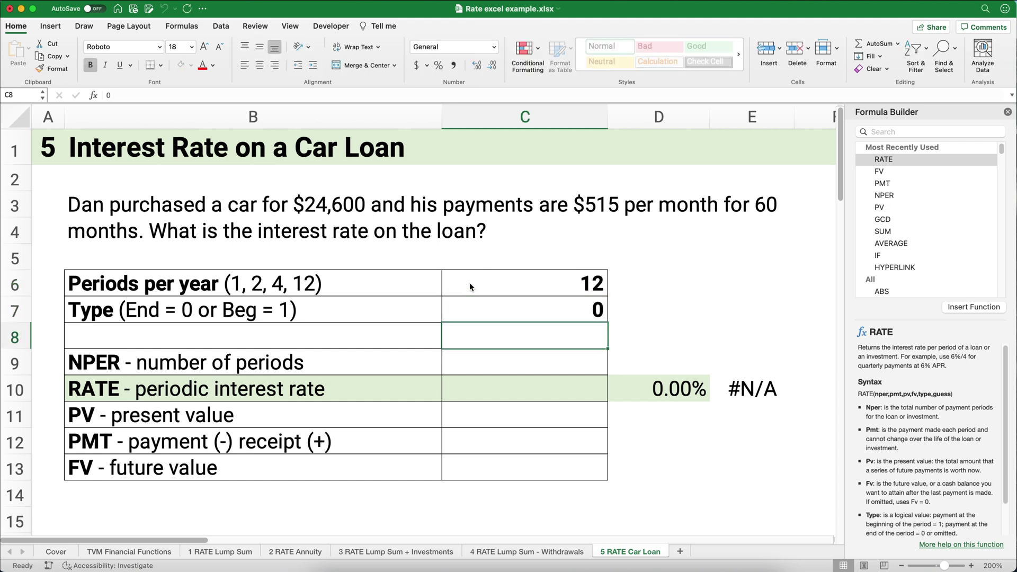
key("Return")
type("60")
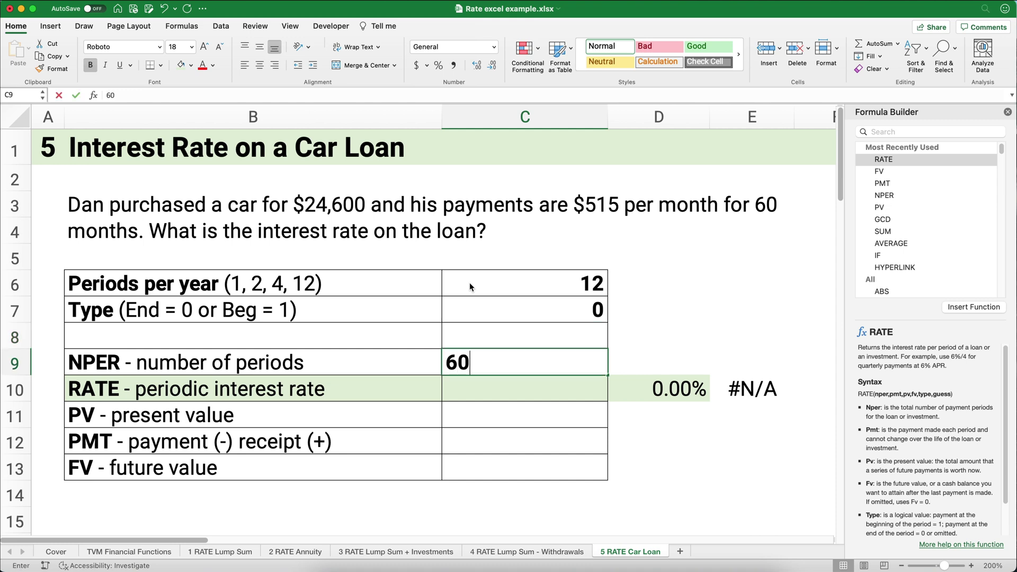
key("Return")
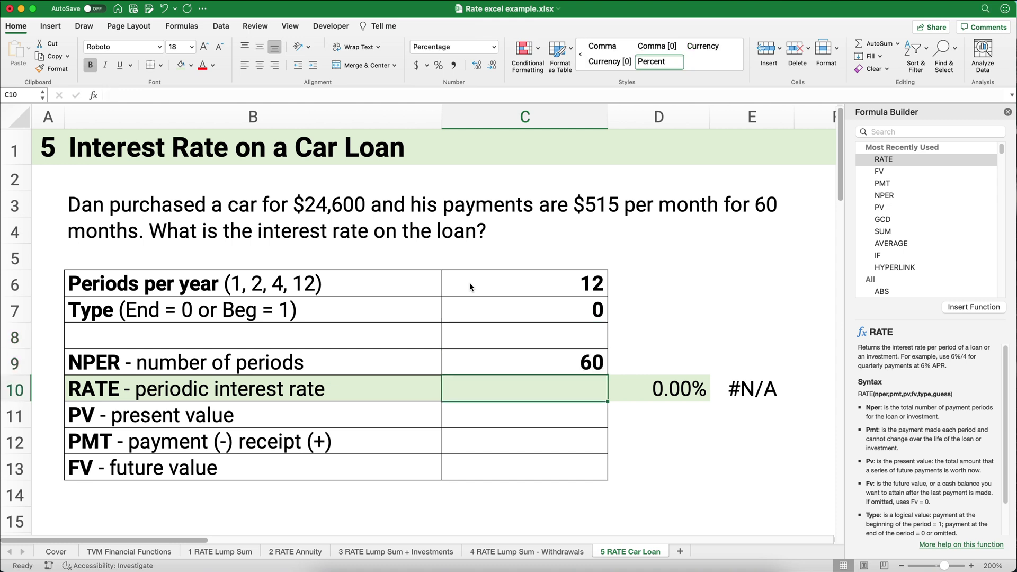
key("Return")
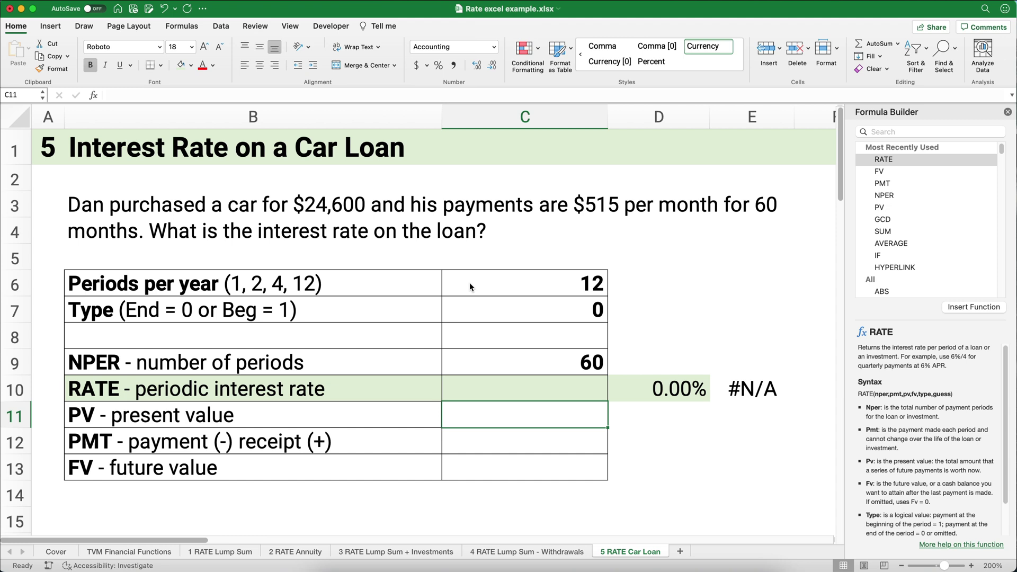
type("-2460")
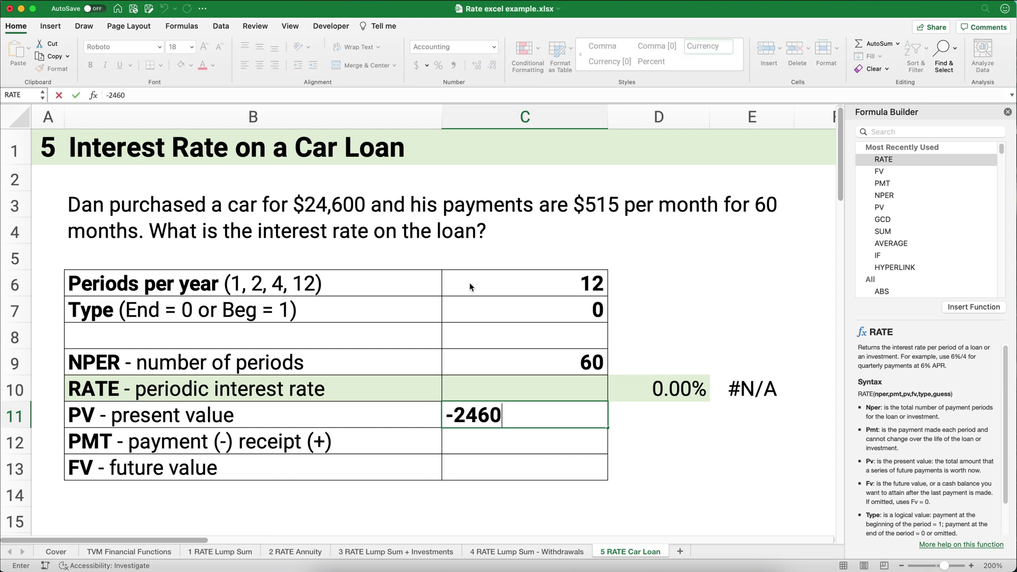
type("0")
key("BackSpace")
key("BackSpace")
key("BackSpace")
key("BackSpace")
key("BackSpace")
key("BackSpace")
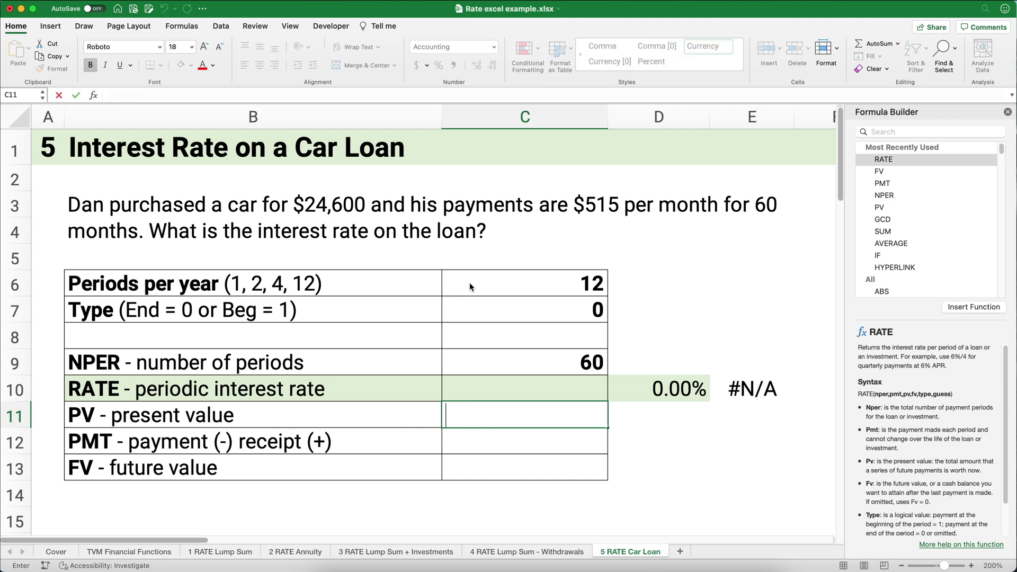
- Enter the car loan's present value 24600 in C11, payment -515 in C12 and future value 0 in C13
type("24600")
key("Return")
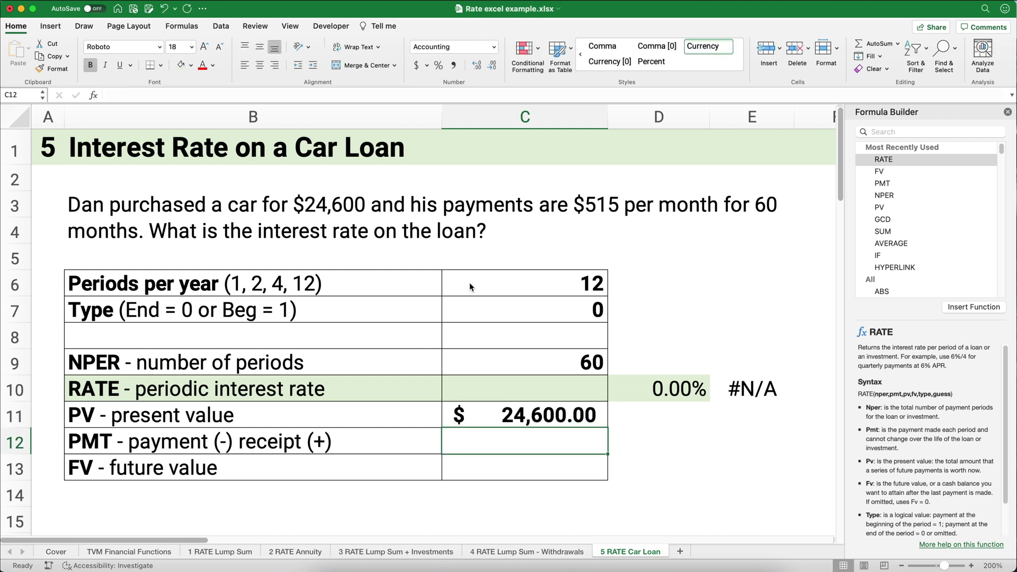
type("-515")
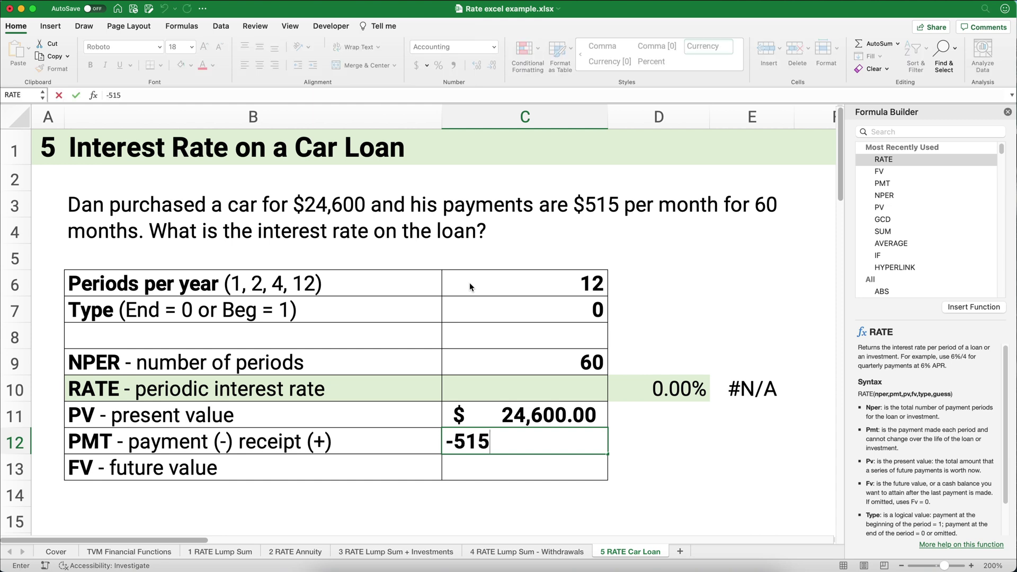
key("Return")
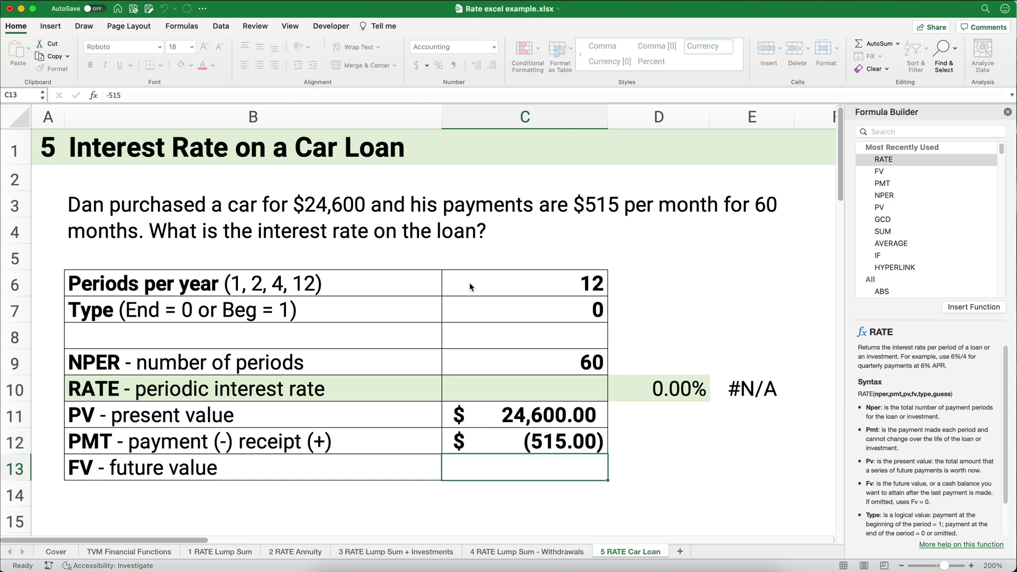
type("0")
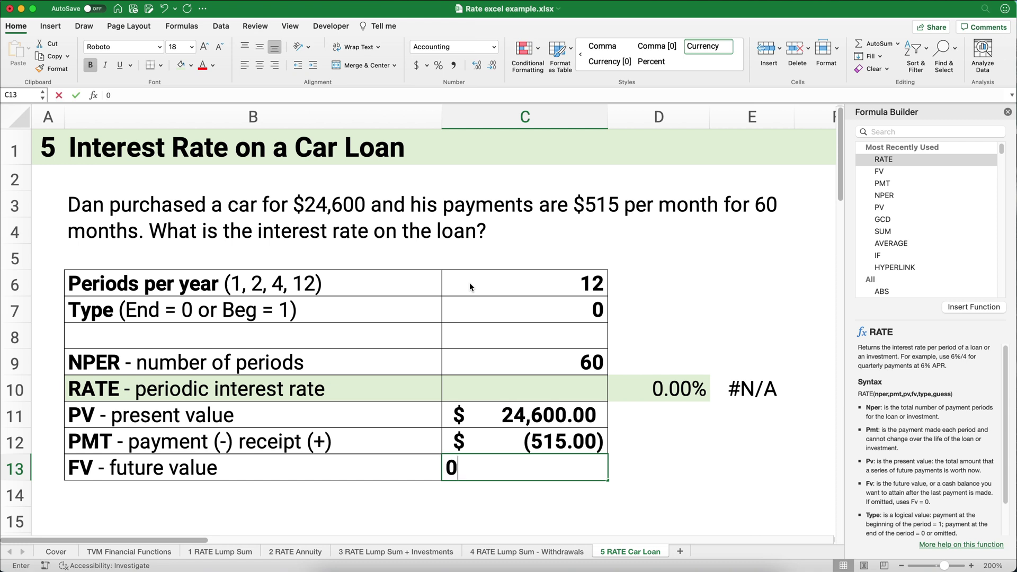
key("Return")
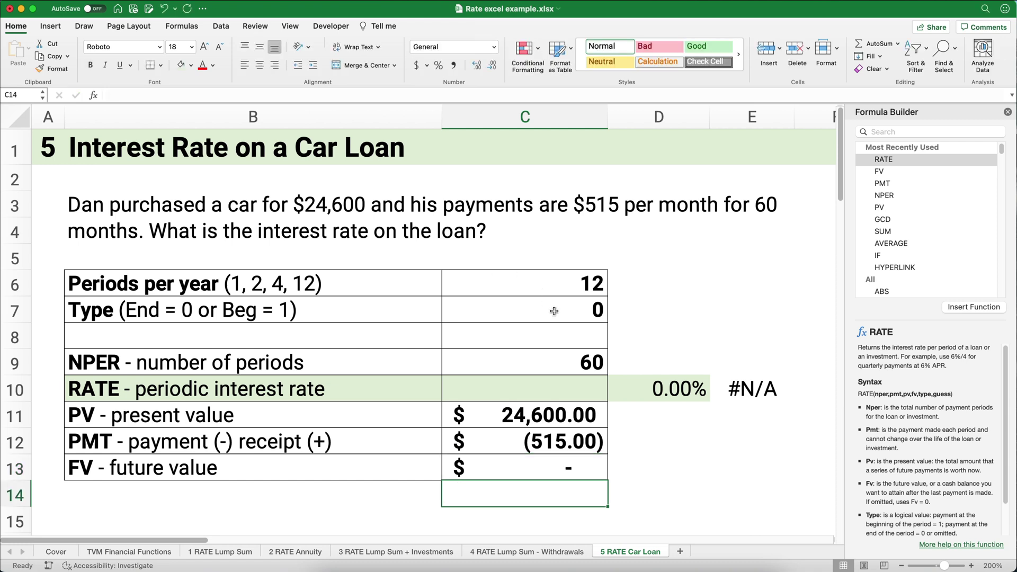
- Start a RATE formula in C10 of the car loan sheet with Nper set to C9 and Pmt to C12
left_click(561, 383)
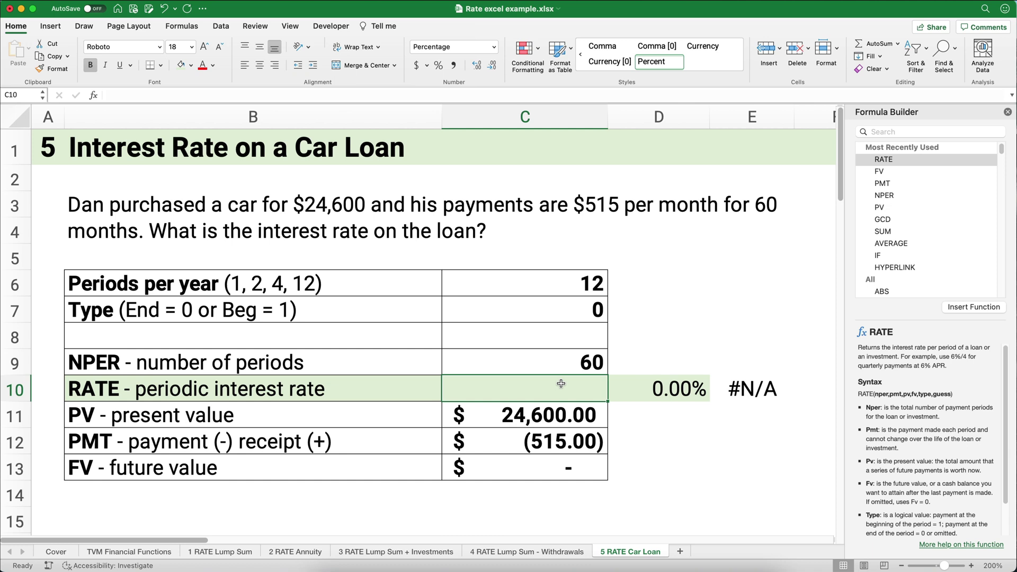
double_click(882, 160)
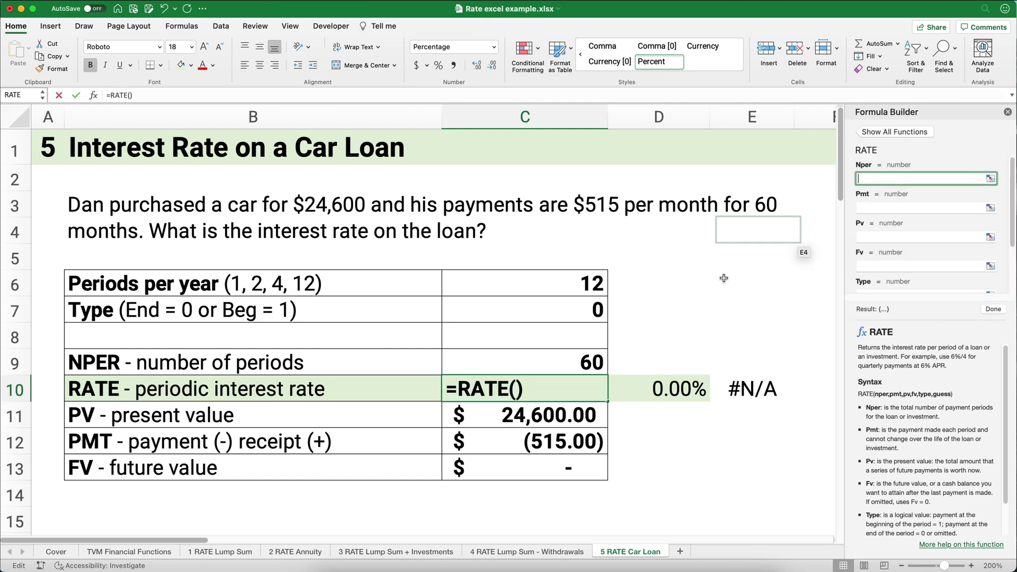
left_click(593, 364)
left_click(877, 207)
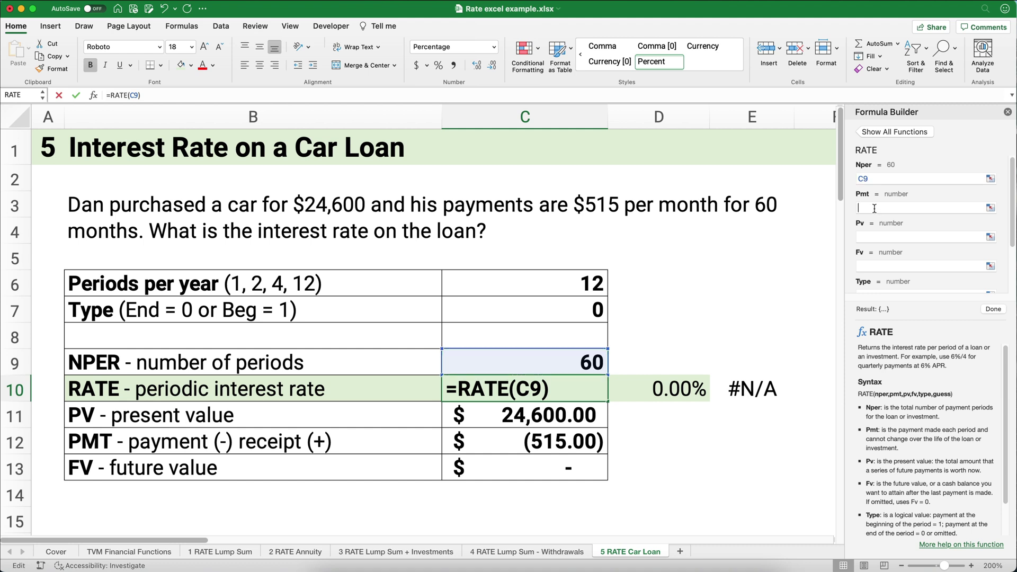
left_click(565, 448)
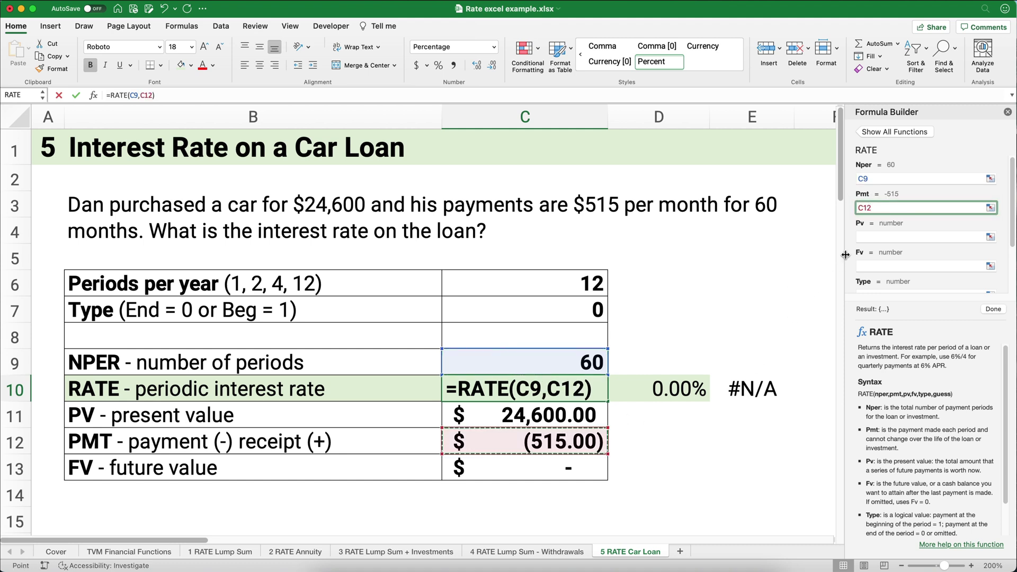
- Set the car loan RATE formula's Pv to C11, Fv to C13 and Type to C7, leave Guess blank, and finish it
left_click(861, 237)
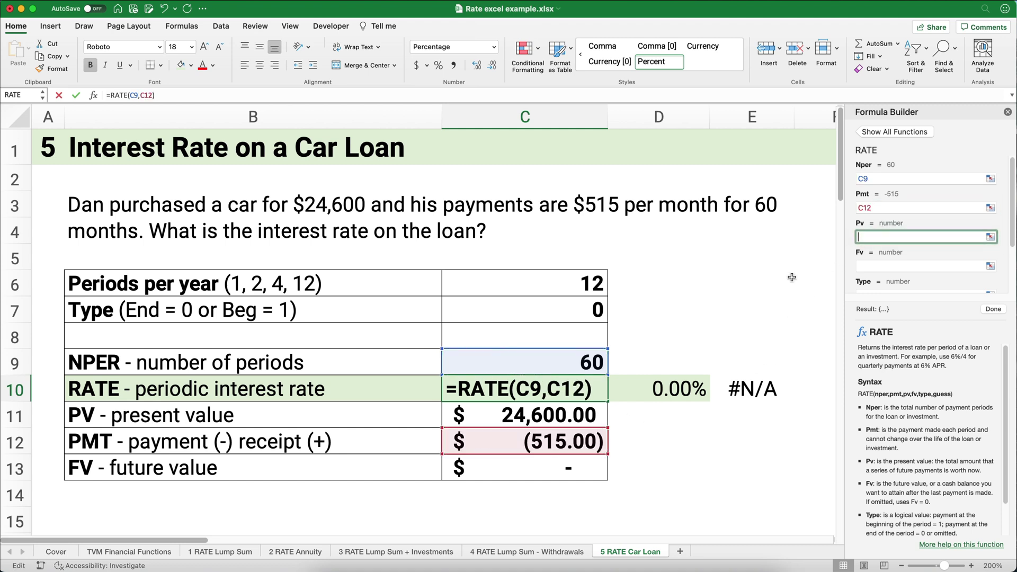
left_click(543, 418)
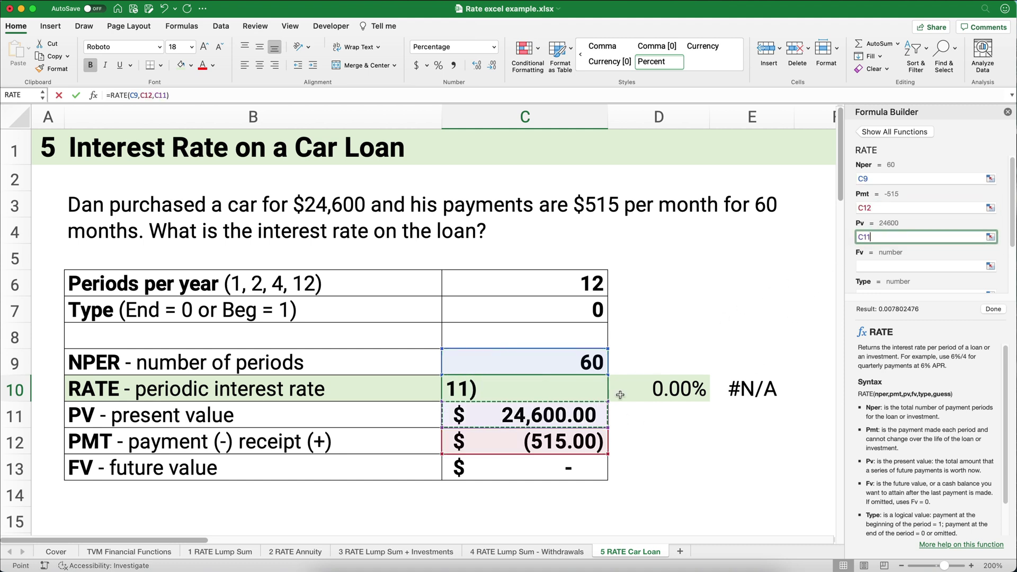
left_click(869, 266)
left_click(593, 466)
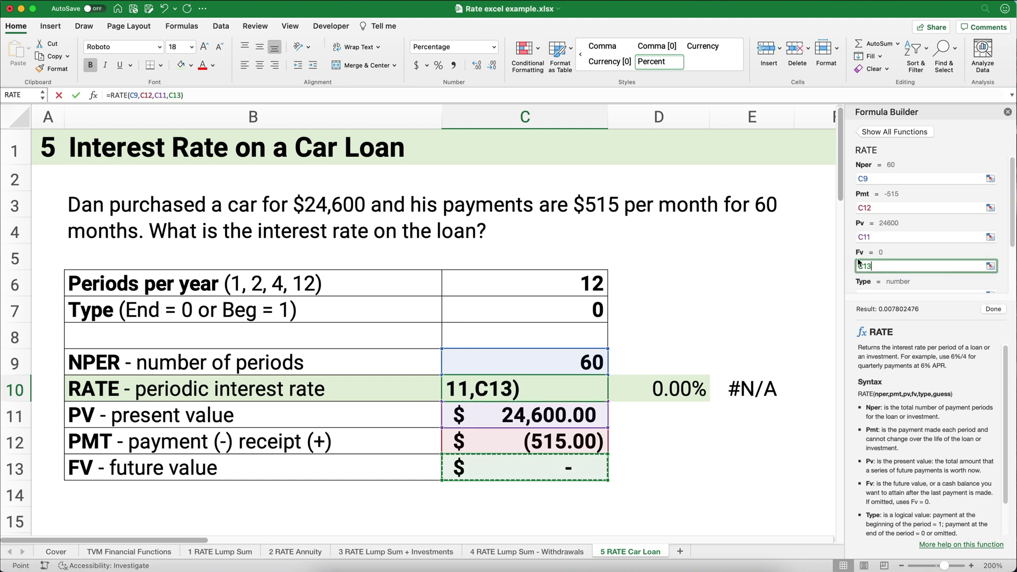
key("Tab")
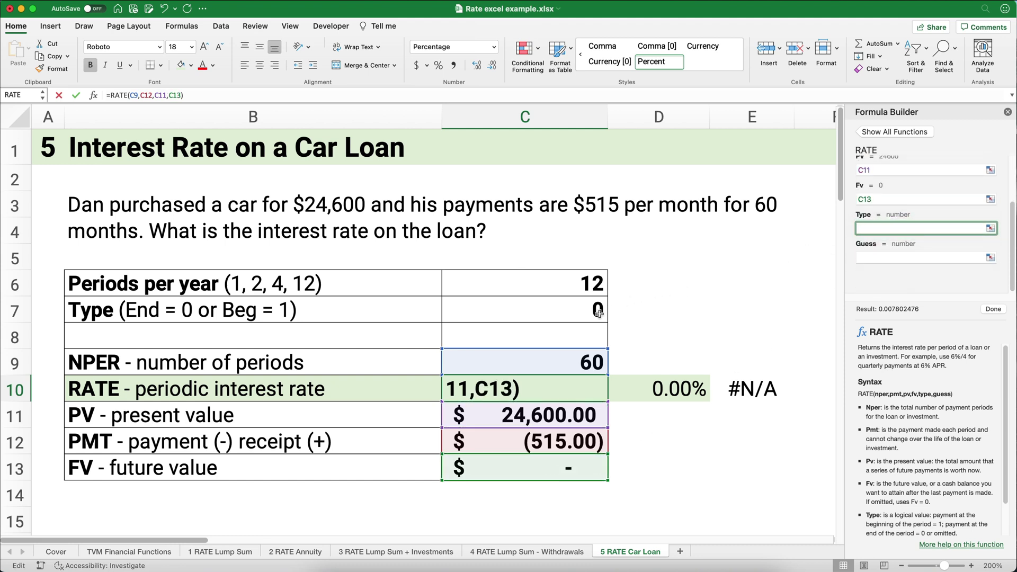
left_click(596, 314)
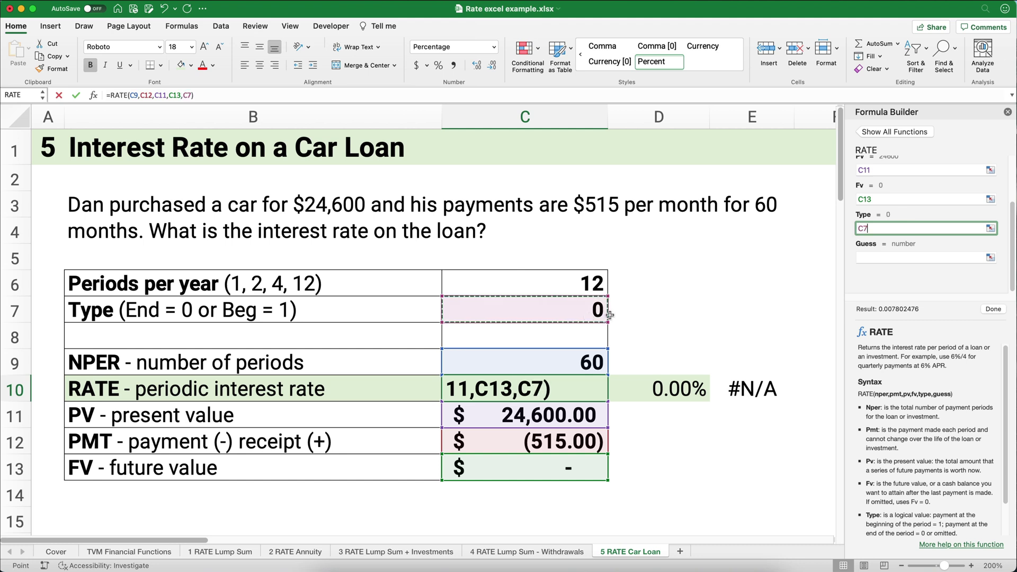
left_click(989, 311)
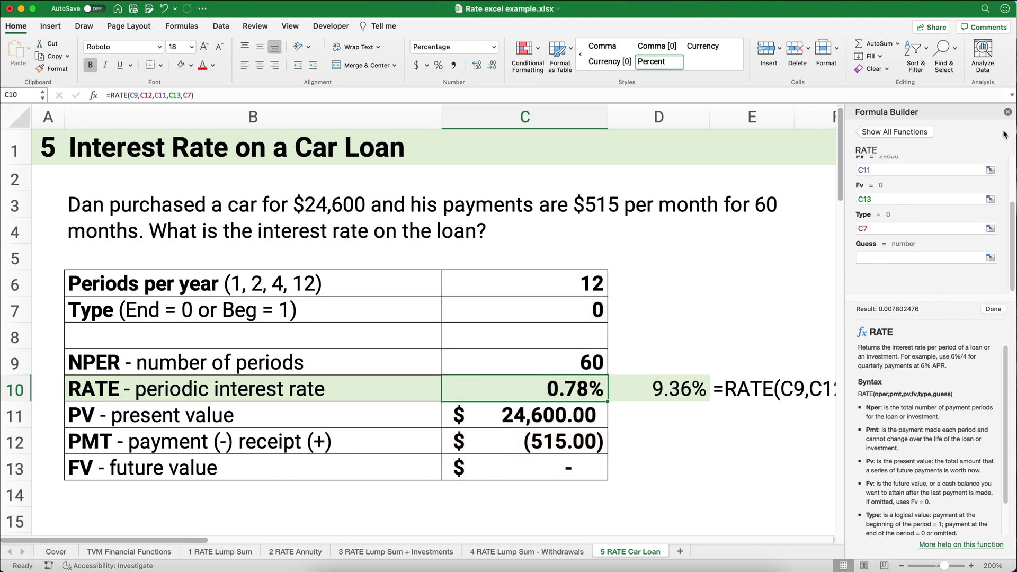
- Close the Formula Builder and inspect the annual rate formula in D10 of the car loan sheet
left_click(1007, 113)
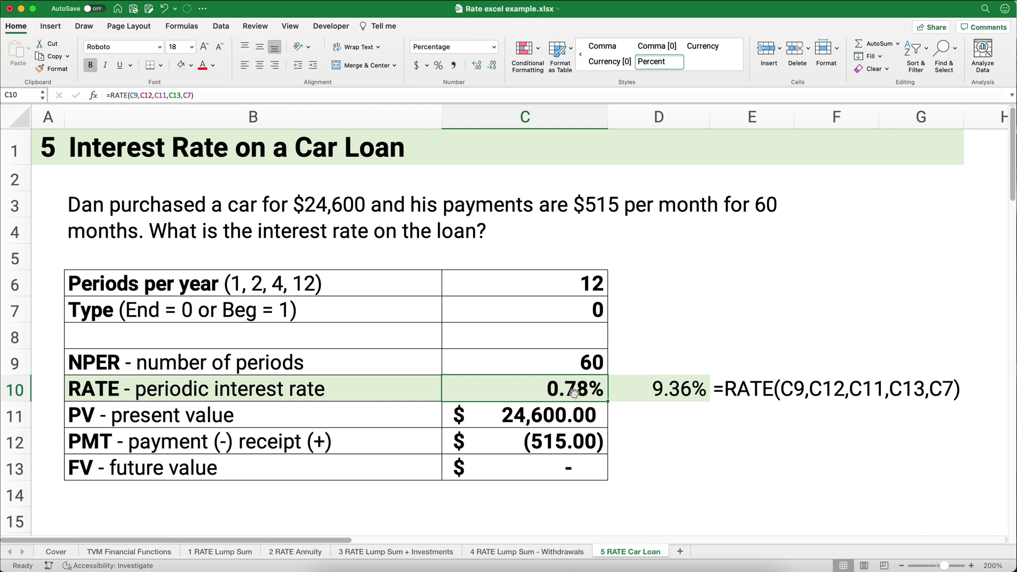
left_click(651, 390)
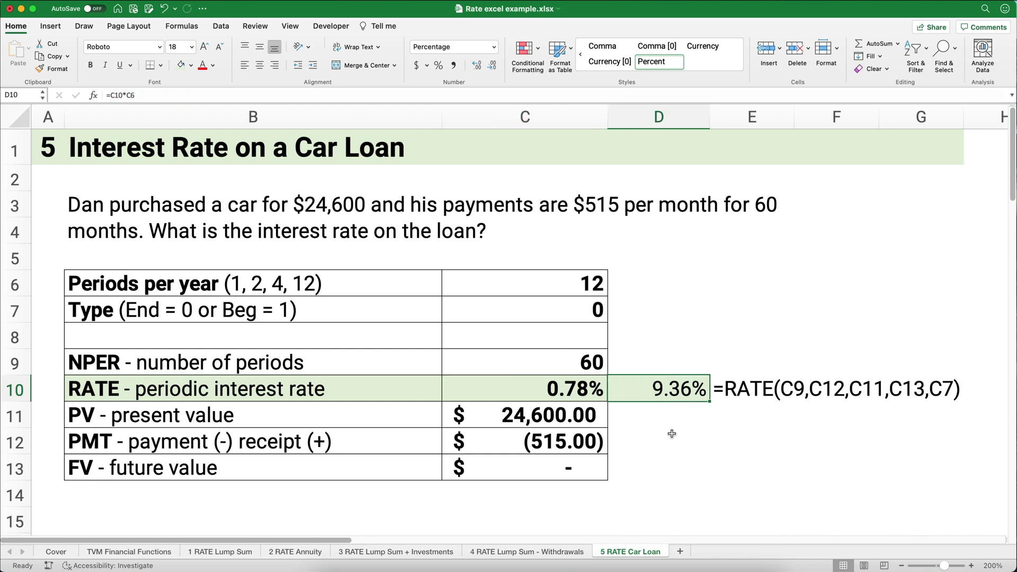